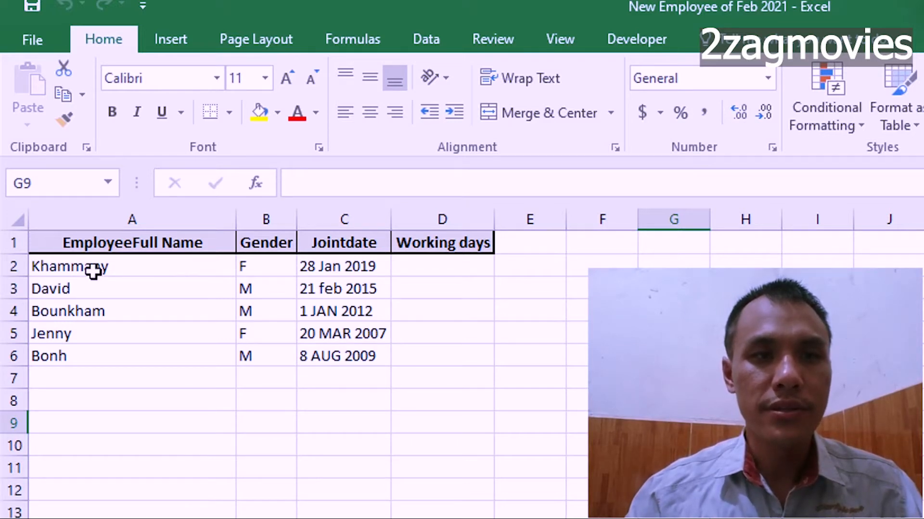
# Examine the employee name, gender, join date and working days columns, along with the first employee's record in row 2.
pyautogui.click(97, 217)
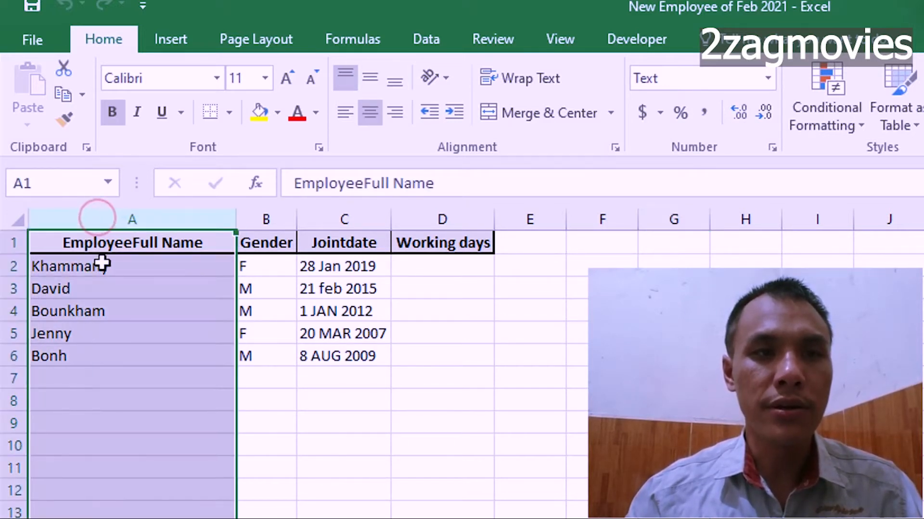
pyautogui.click(276, 215)
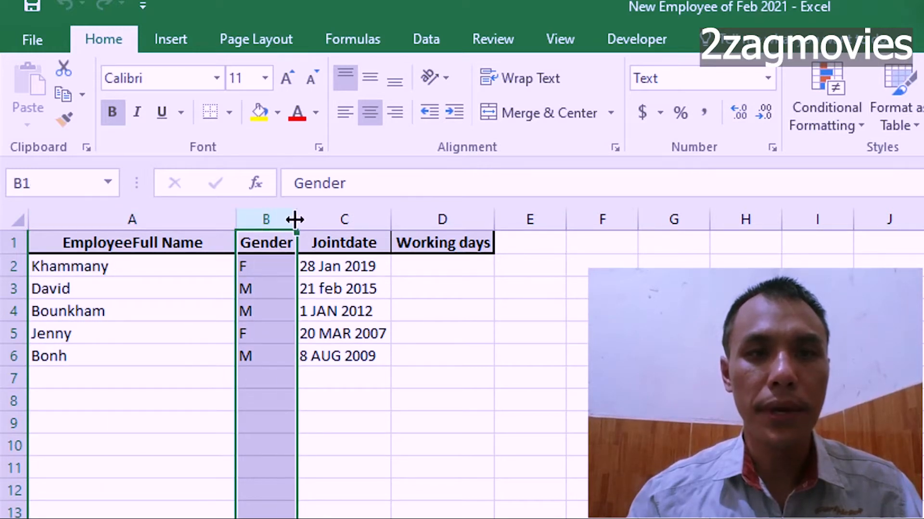
pyautogui.click(345, 220)
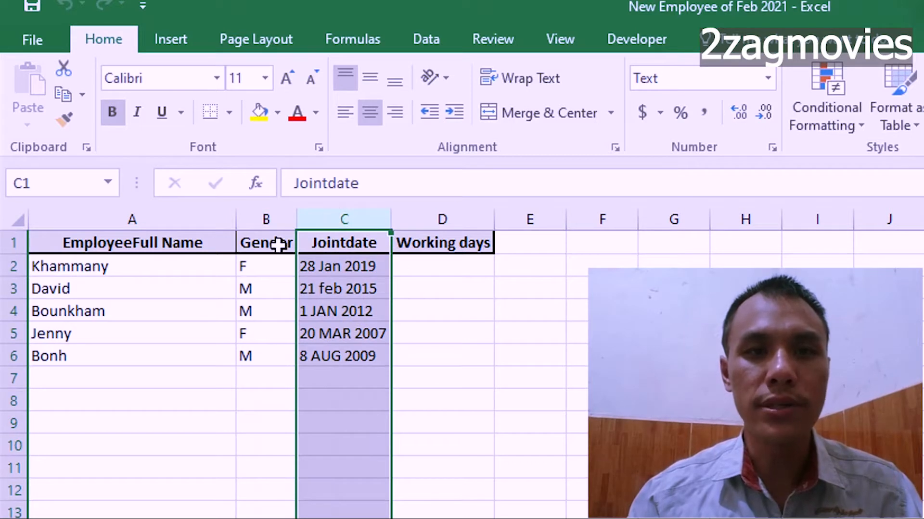
pyautogui.click(461, 220)
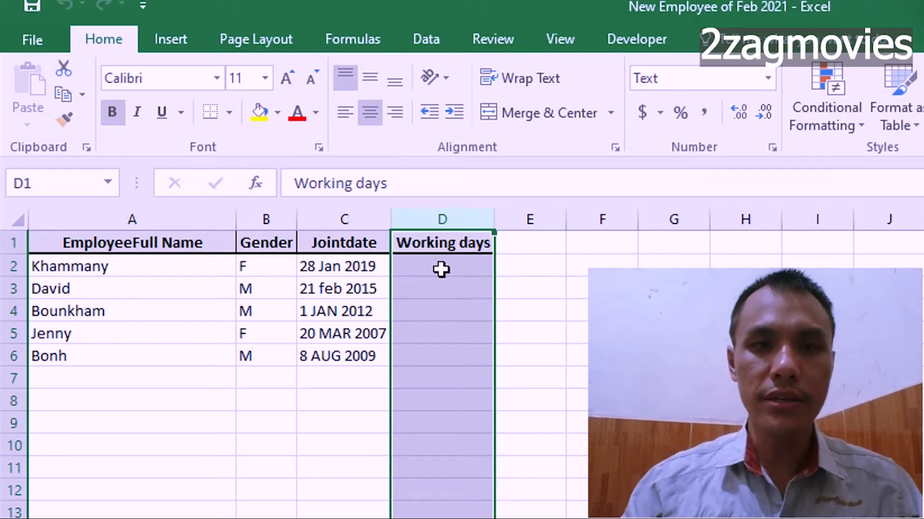
pyautogui.click(444, 269)
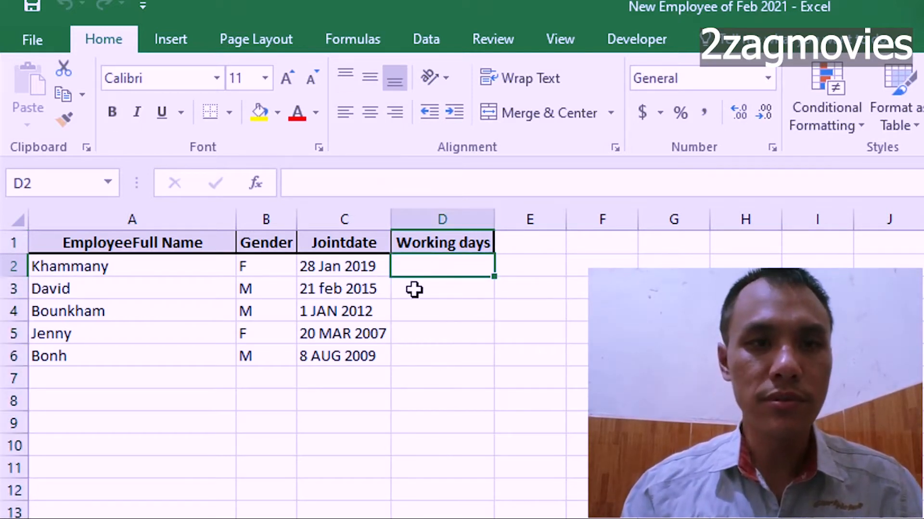
pyautogui.click(53, 266)
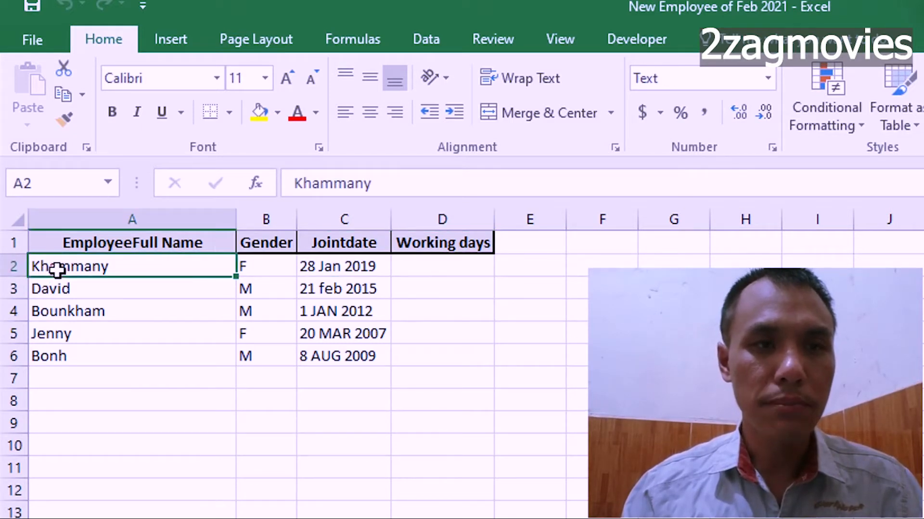
pyautogui.click(14, 266)
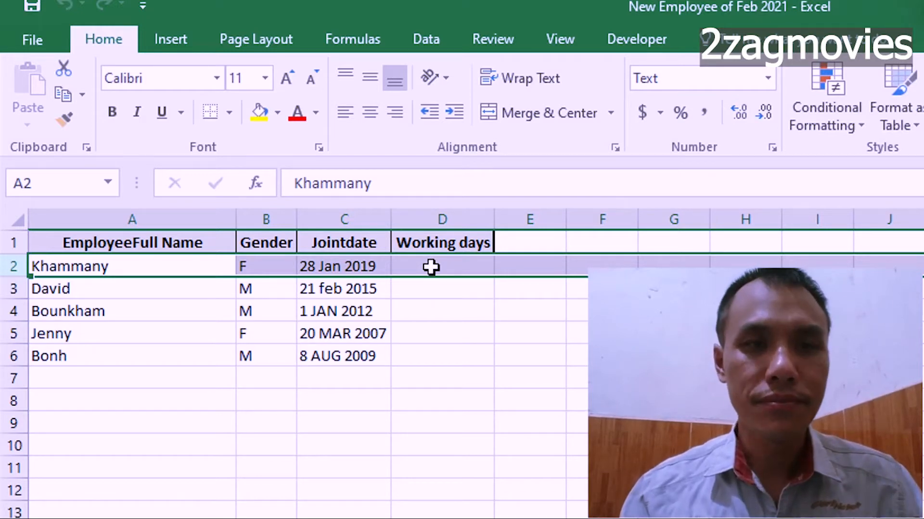
pyautogui.click(335, 221)
pyautogui.click(321, 277)
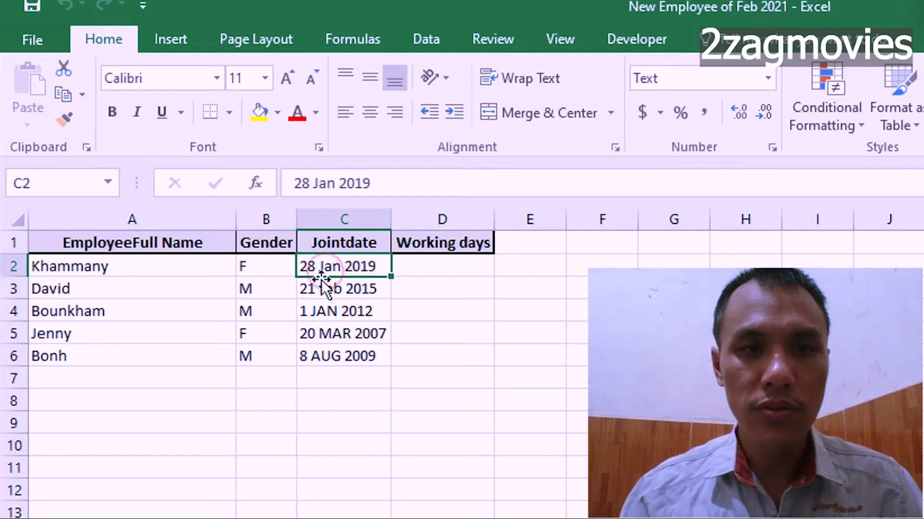
pyautogui.click(416, 272)
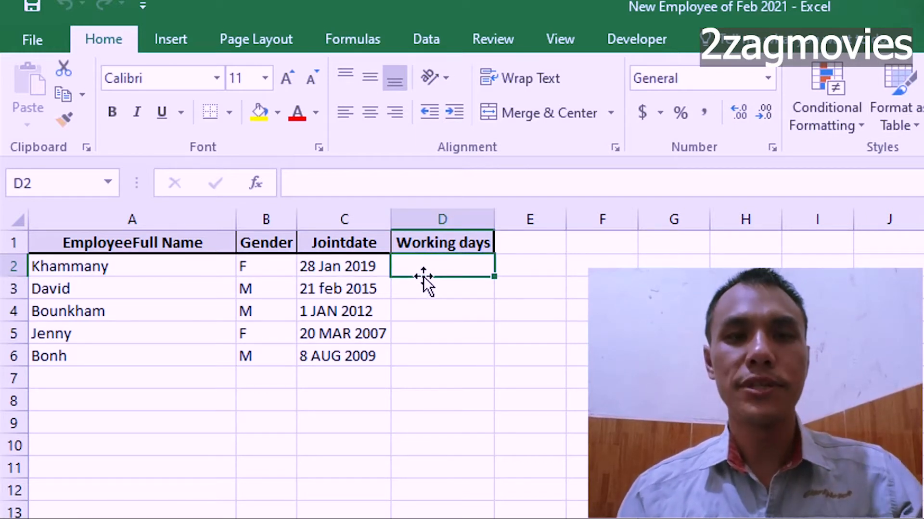
pyautogui.click(427, 268)
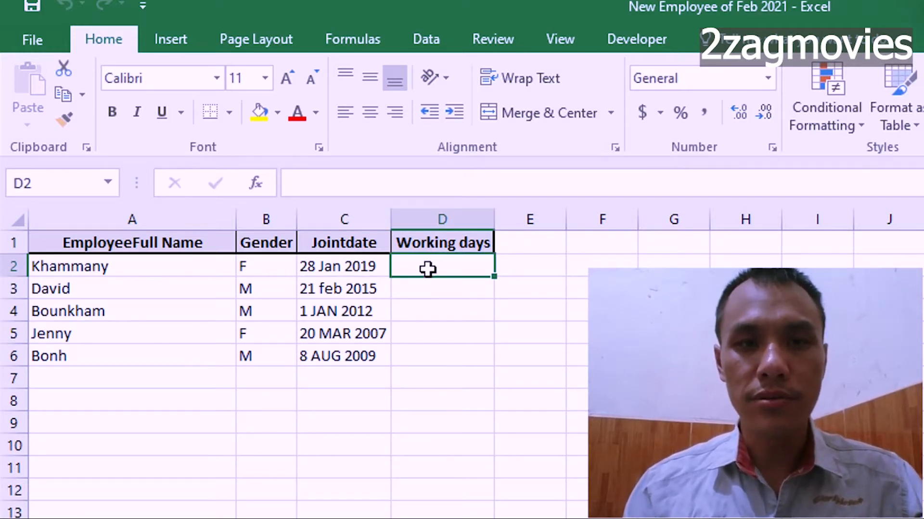
pyautogui.click(442, 220)
# Start a DATEDIF formula in Working days cell D2, using join date cell C2 as the start date.
pyautogui.click(427, 267)
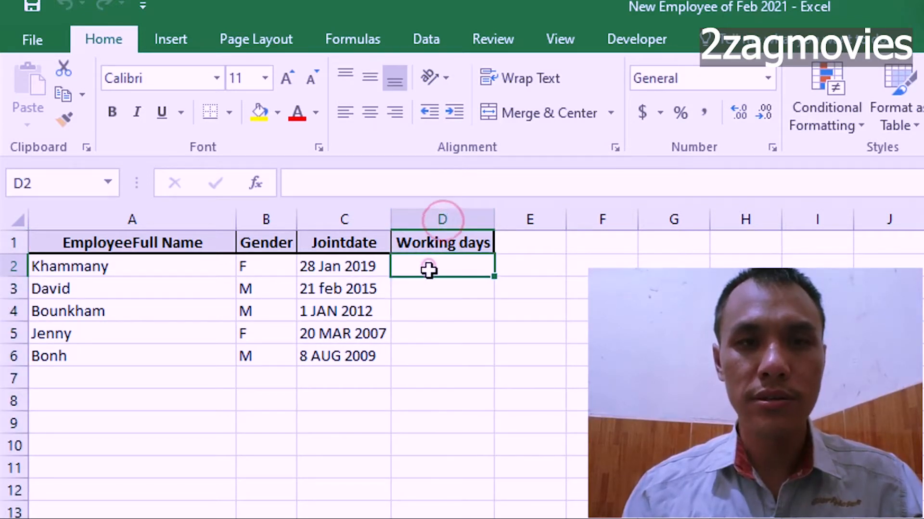
pyautogui.click(346, 181)
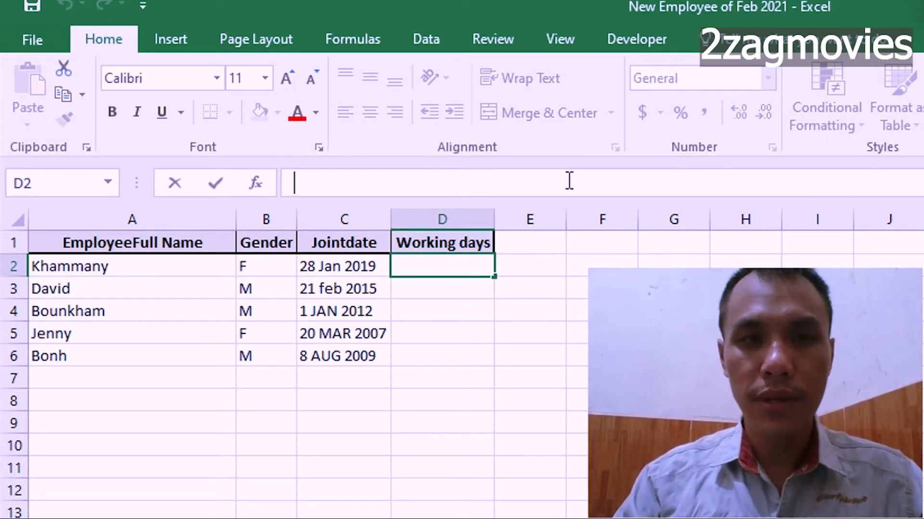
pyautogui.write('=')
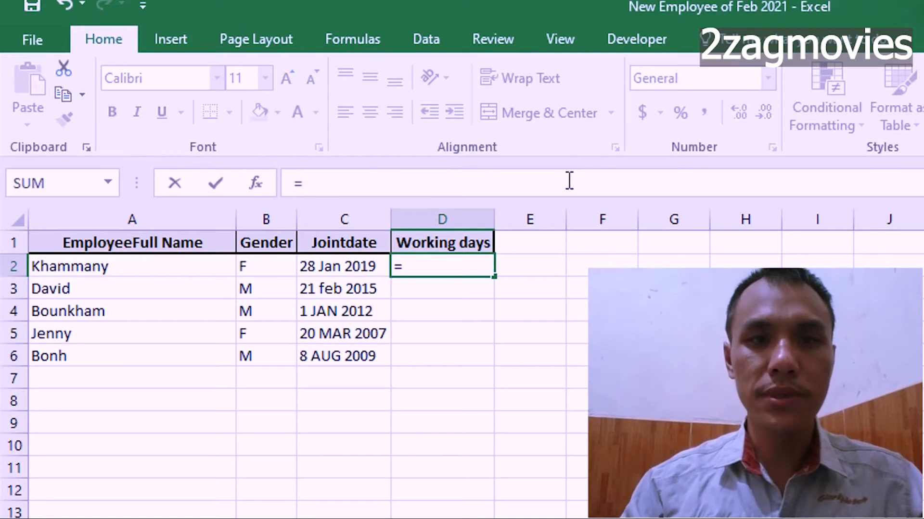
pyautogui.write('da')
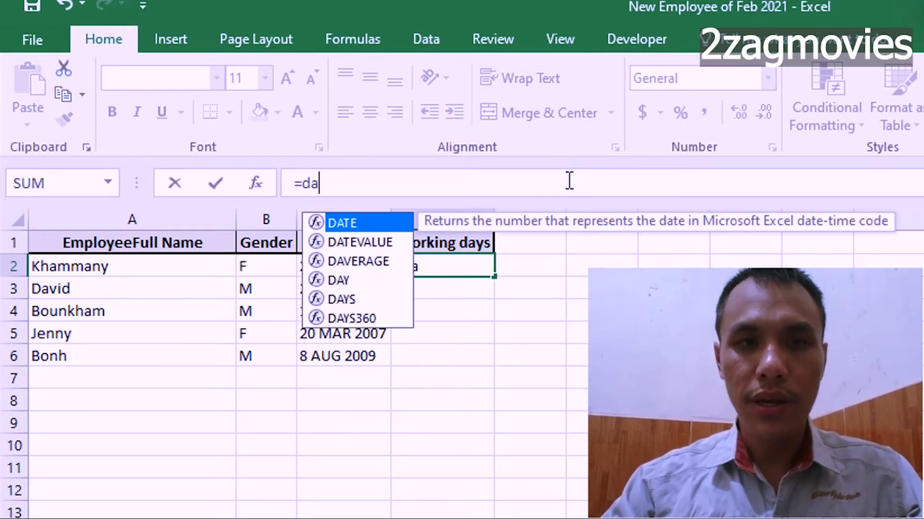
pyautogui.write('te')
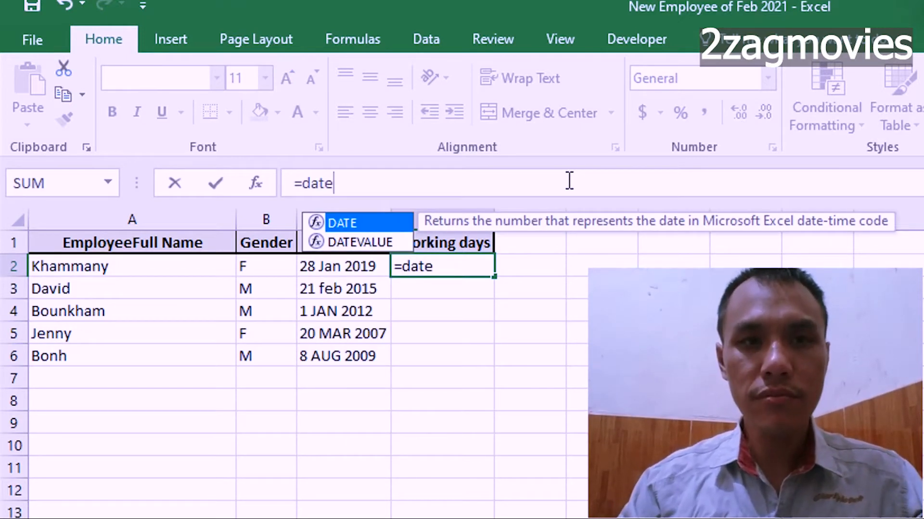
pyautogui.write('dif')
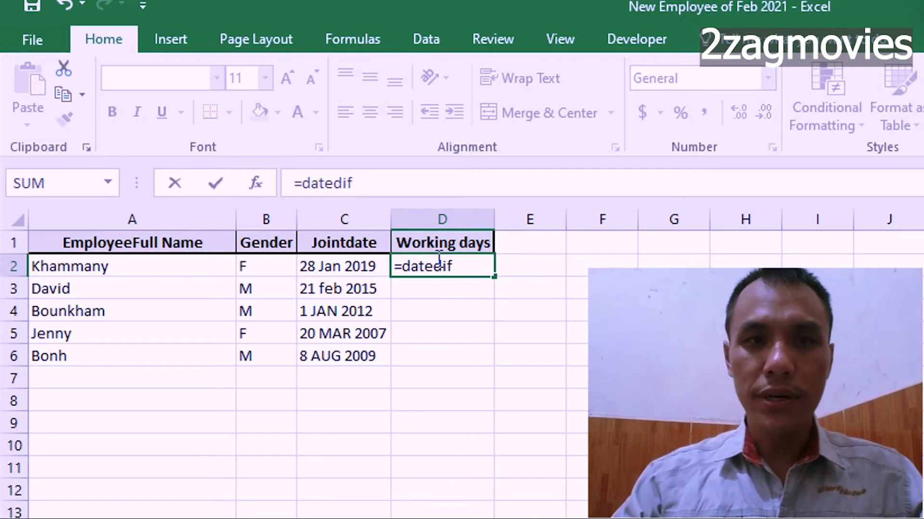
pyautogui.write('(')
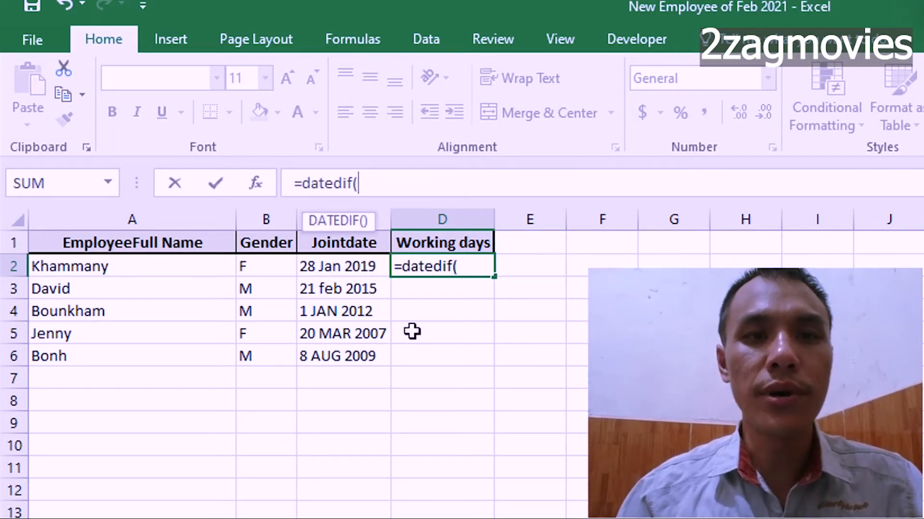
pyautogui.click(366, 267)
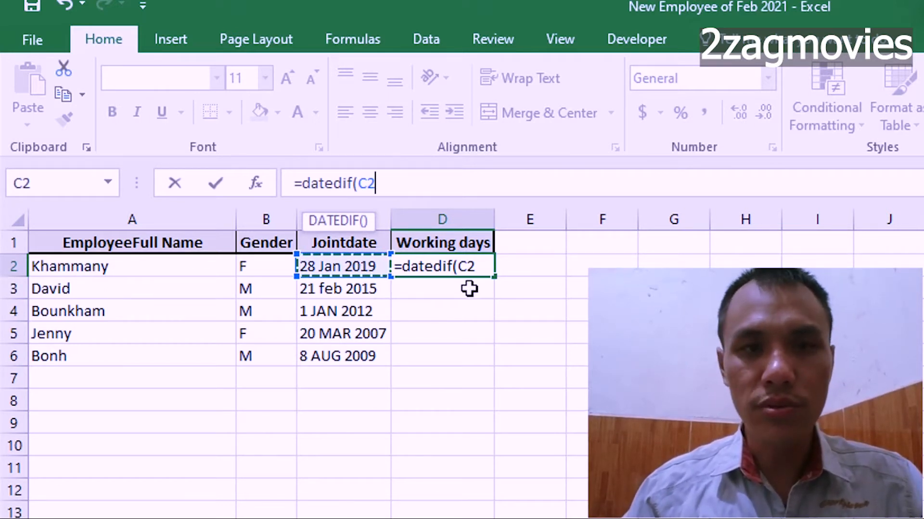
pyautogui.write(',')
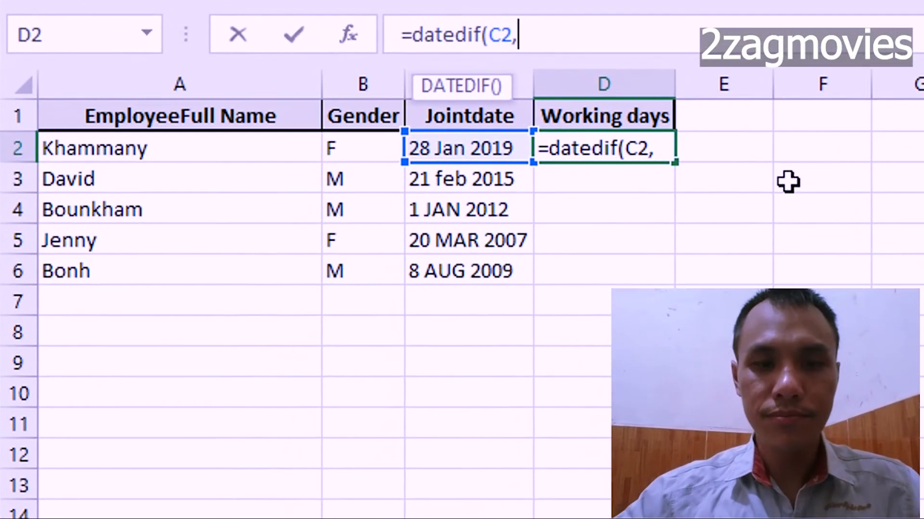
# Complete the DATEDIF function in D2 with TODAY() as the end date and "Y" as the unit.
pyautogui.write('to')
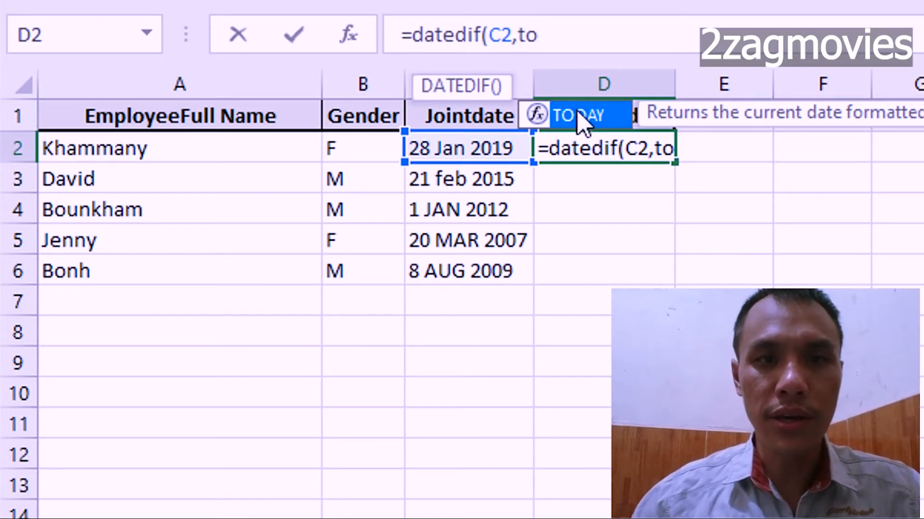
pyautogui.click(579, 122)
pyautogui.doubleClick(579, 122)
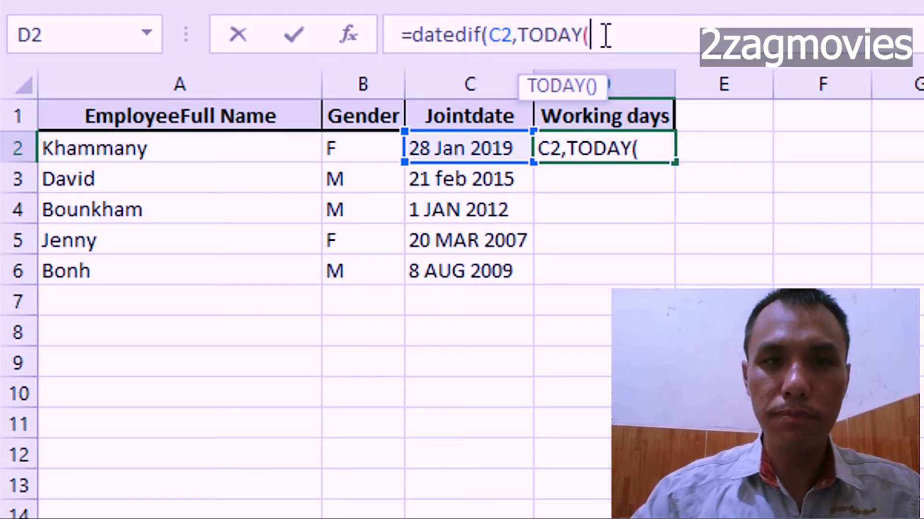
pyautogui.write(')')
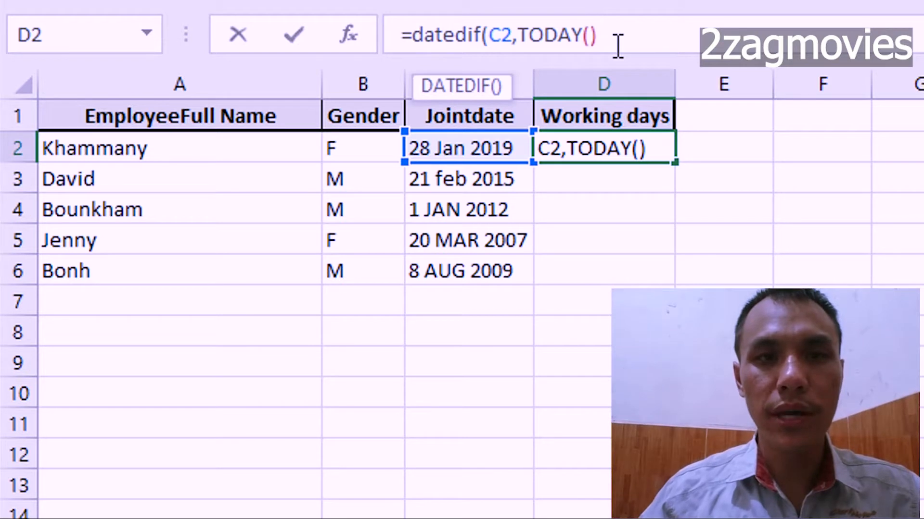
pyautogui.write(',')
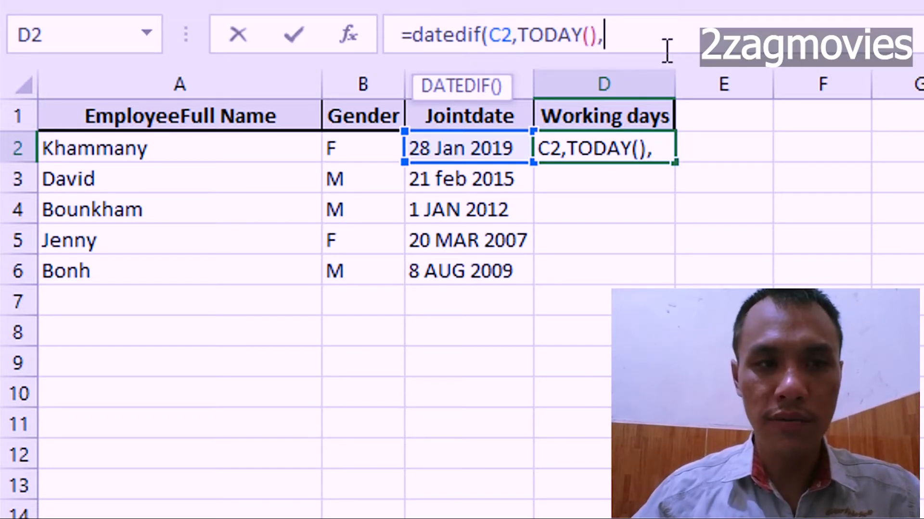
pyautogui.write('"')
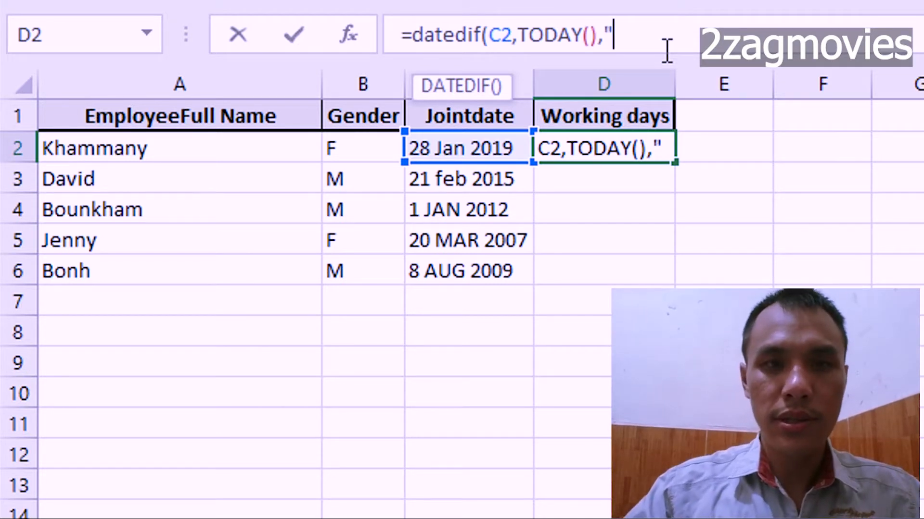
pyautogui.write('Y')
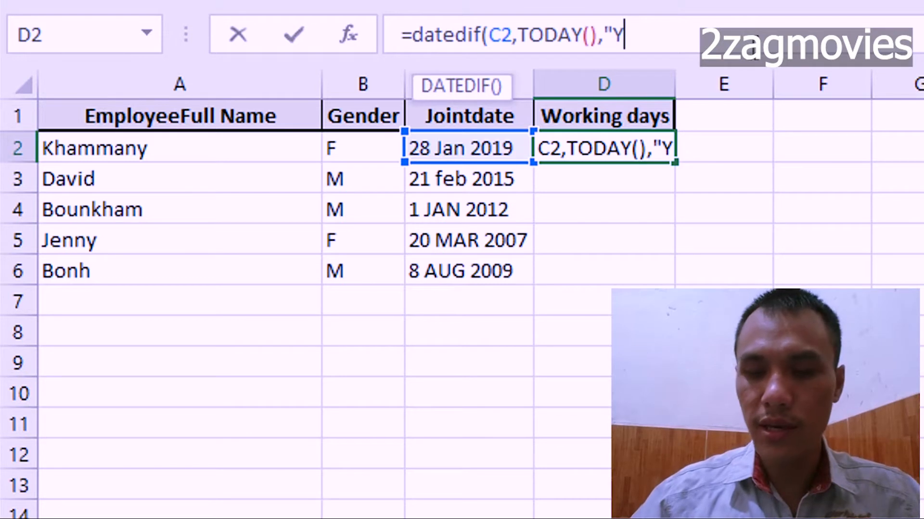
pyautogui.write('"')
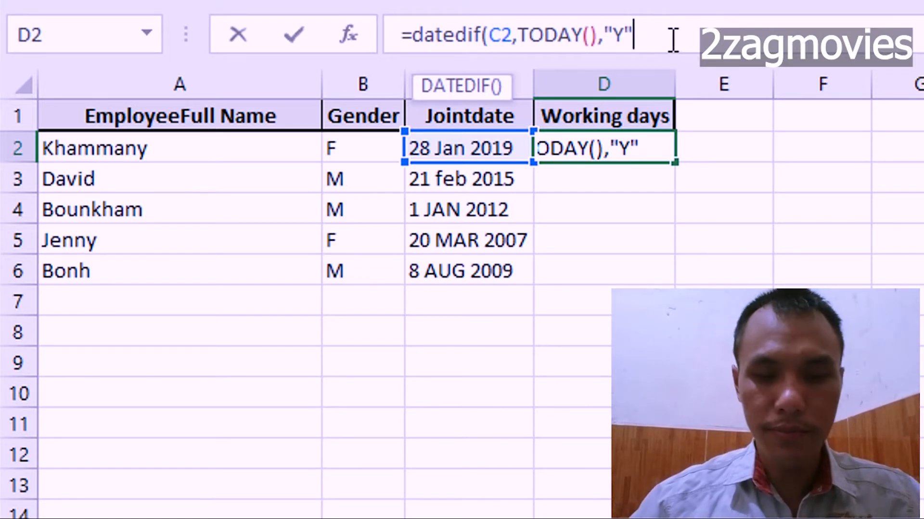
pyautogui.write(')')
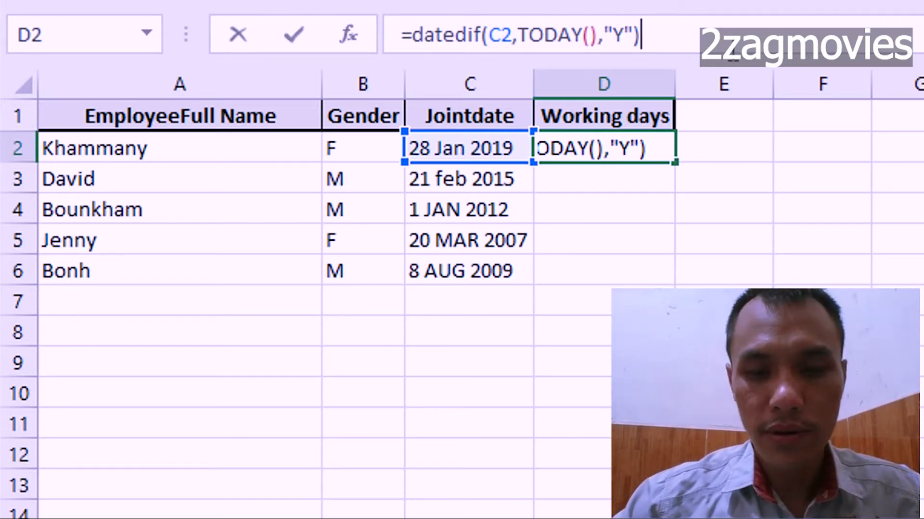
# Append the text label "y" to the years result in the D2 formula using the & operator.
pyautogui.write('&')
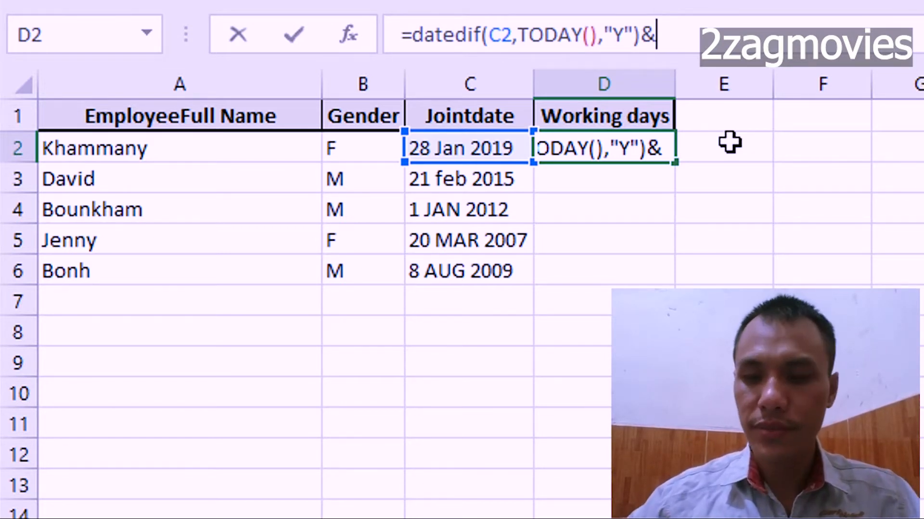
pyautogui.write('"y')
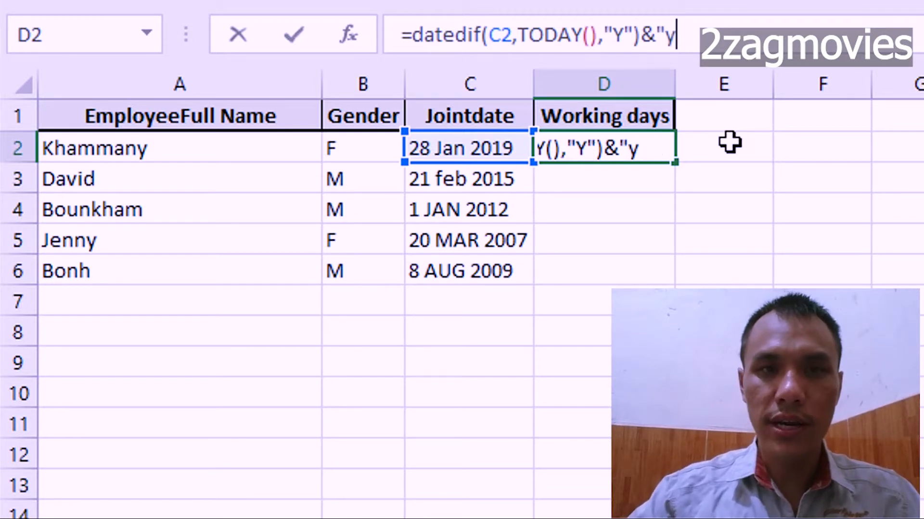
pyautogui.write('"')
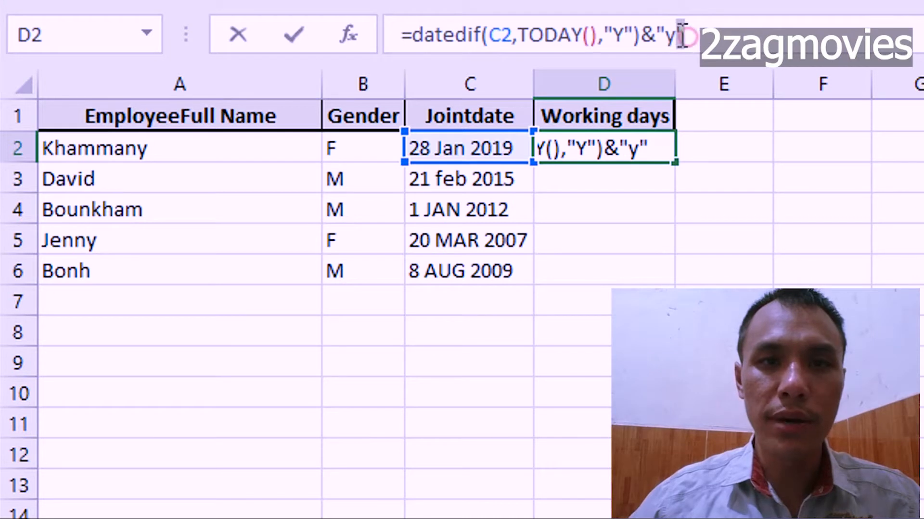
pyautogui.moveTo(655, 36); pyautogui.dragTo(677, 36)
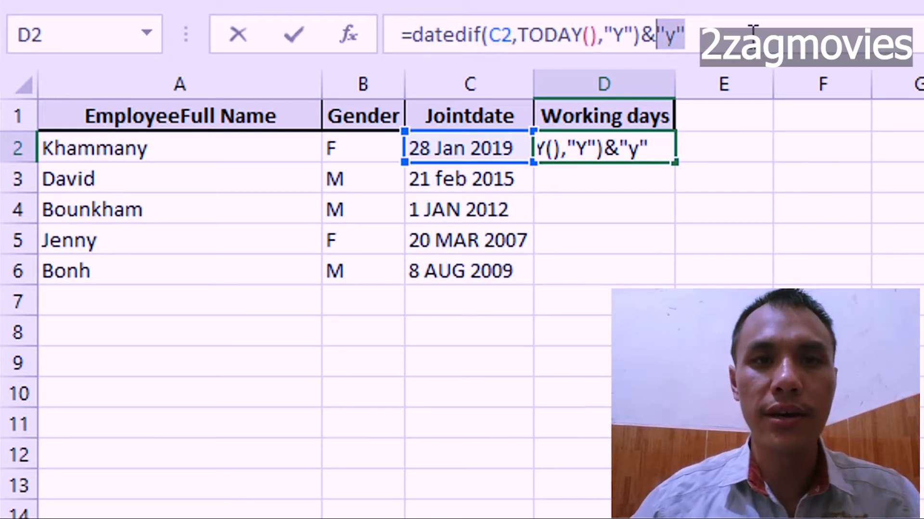
pyautogui.click(702, 29)
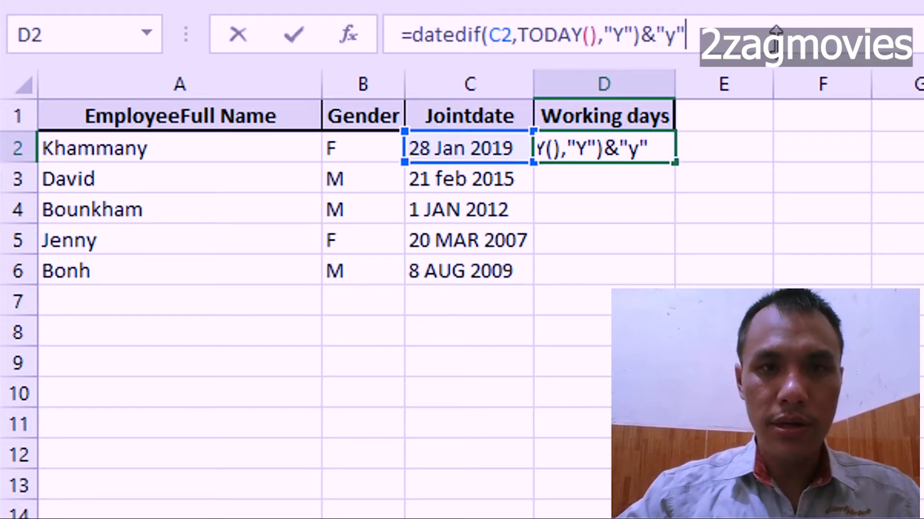
# Start a second DATEDIF function after the "y" label in the D2 formula, using join date cell C2 as the start date.
pyautogui.write('day')
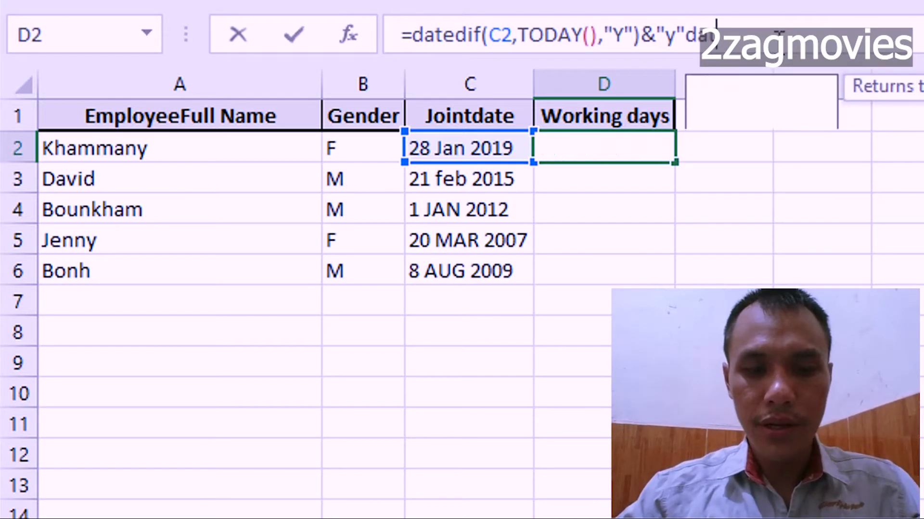
pyautogui.write('edif')
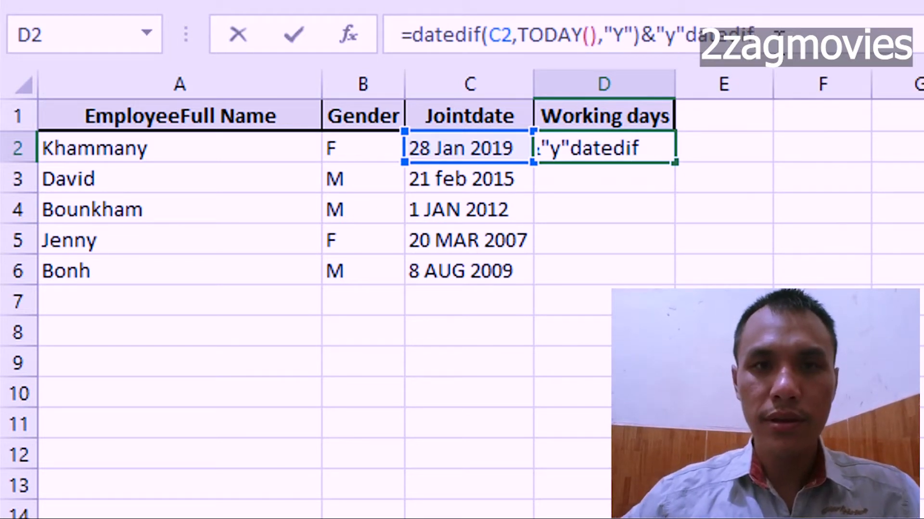
pyautogui.write('(')
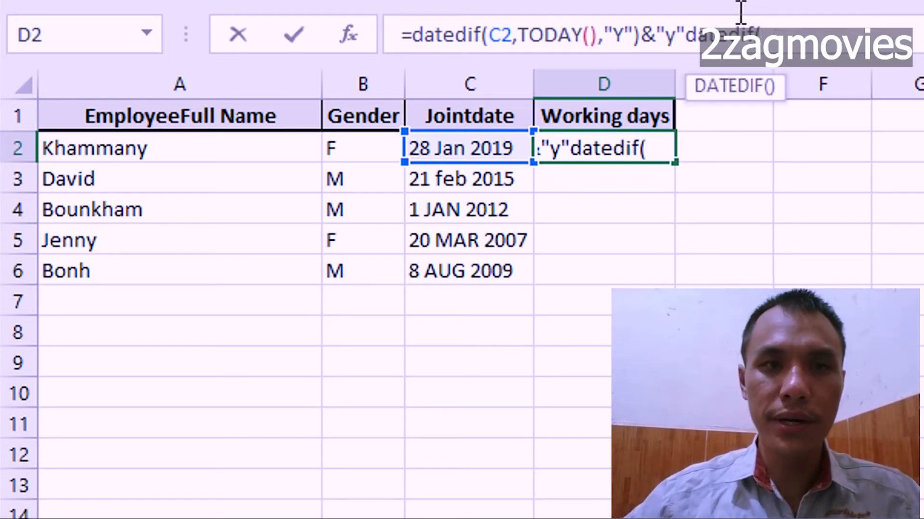
pyautogui.click(480, 150)
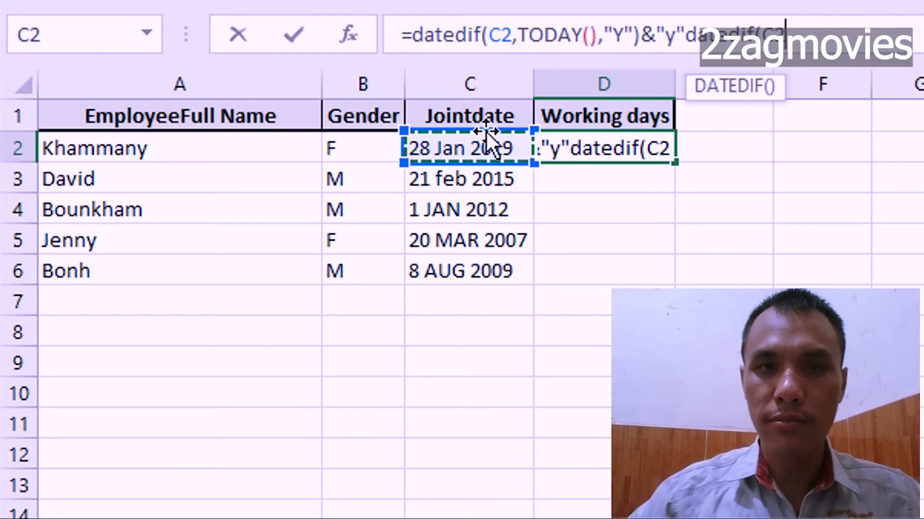
pyautogui.write(',')
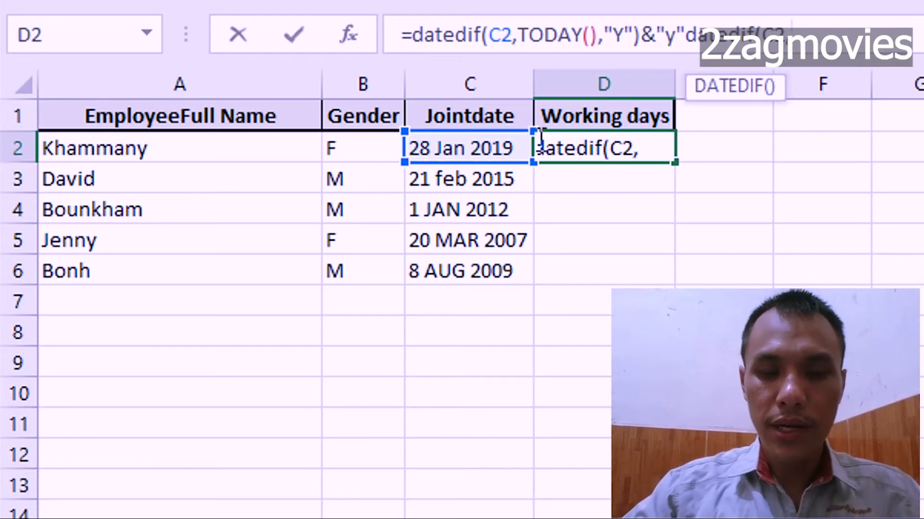
pyautogui.write('today')
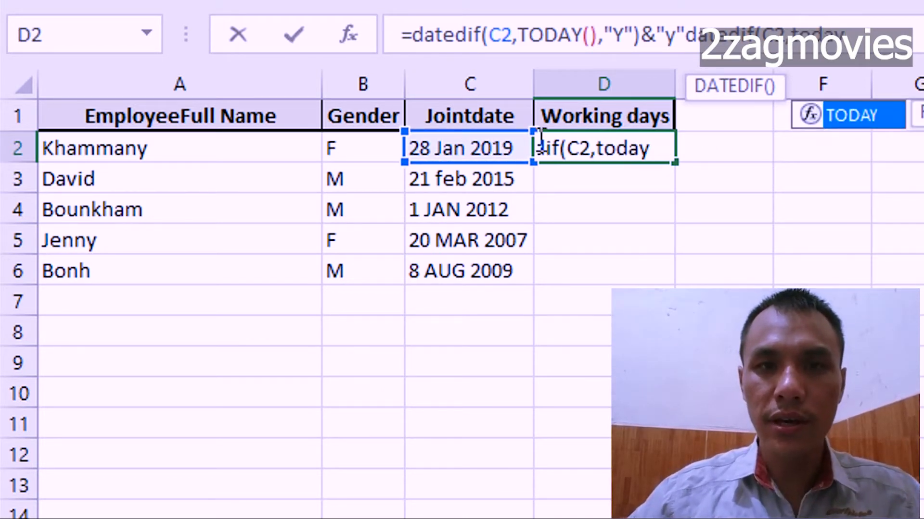
# Complete the second DATEDIF function in D2 with TODAY() as the end date and "YM" as the unit.
pyautogui.doubleClick(869, 116)
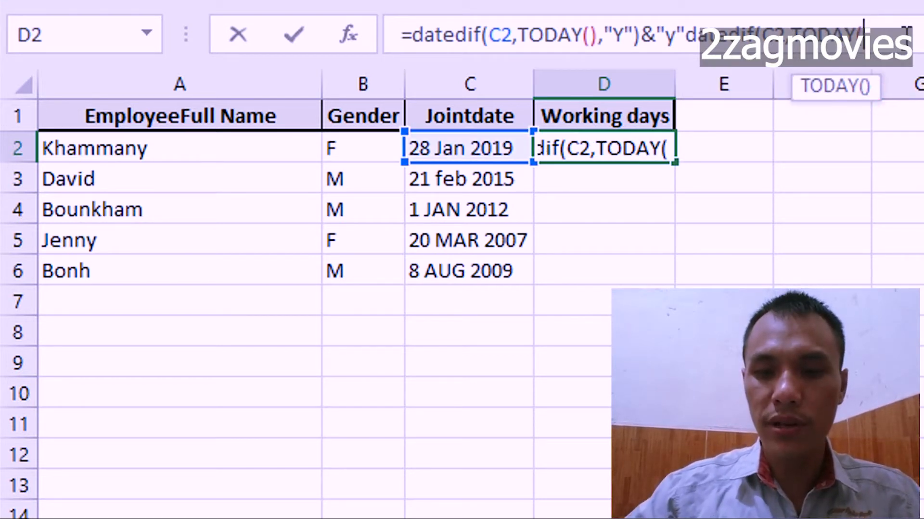
pyautogui.write(')')
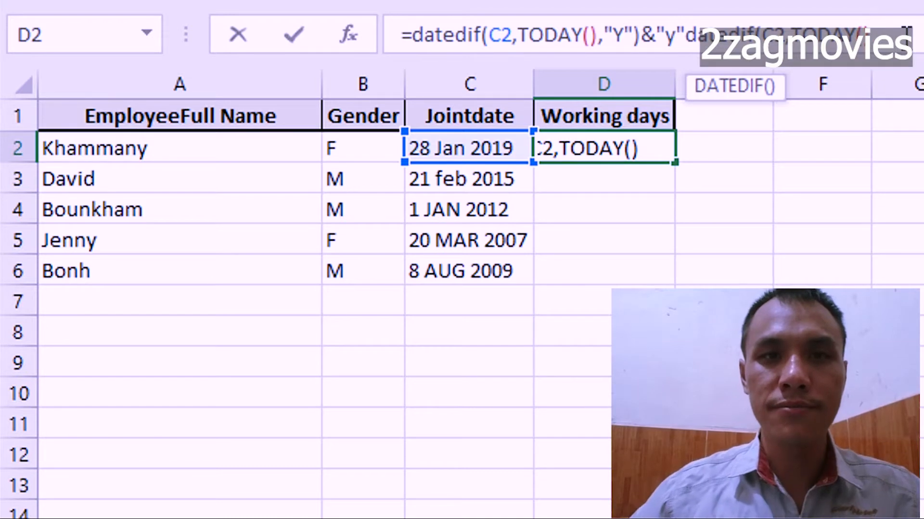
pyautogui.write(',')
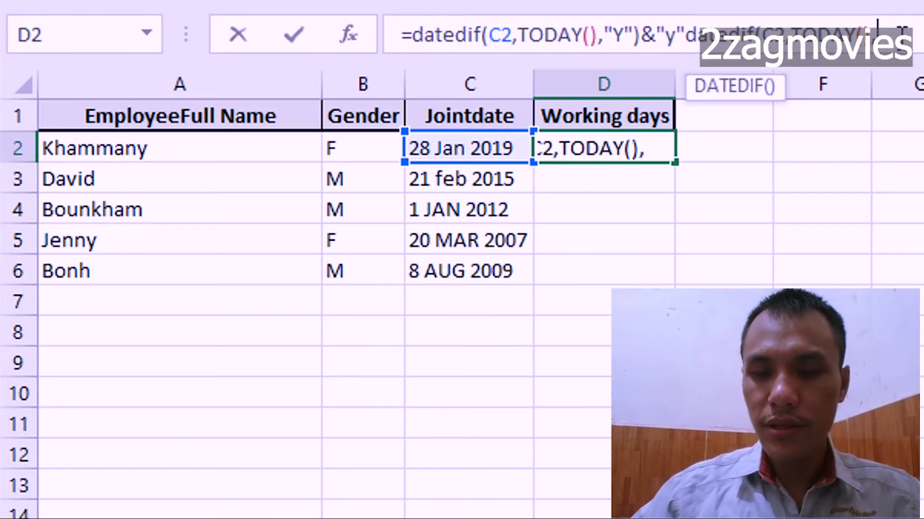
pyautogui.write('"')
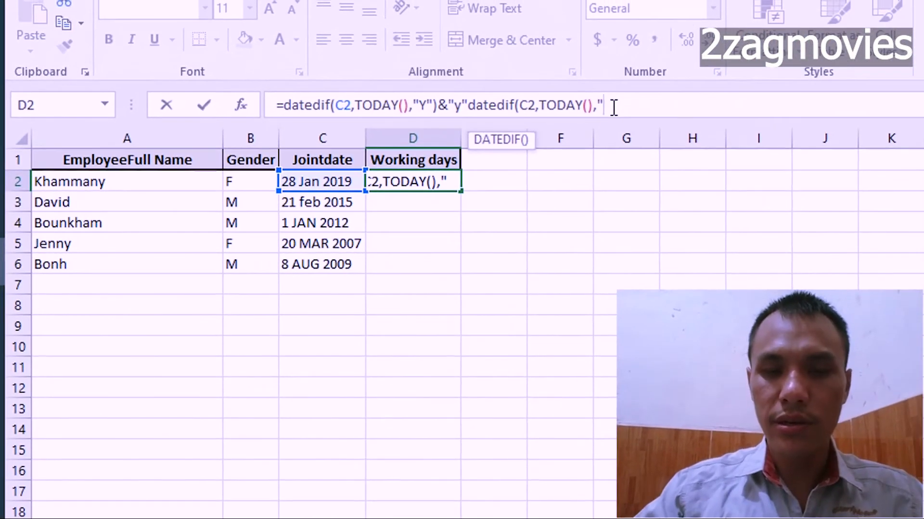
pyautogui.write('YM')
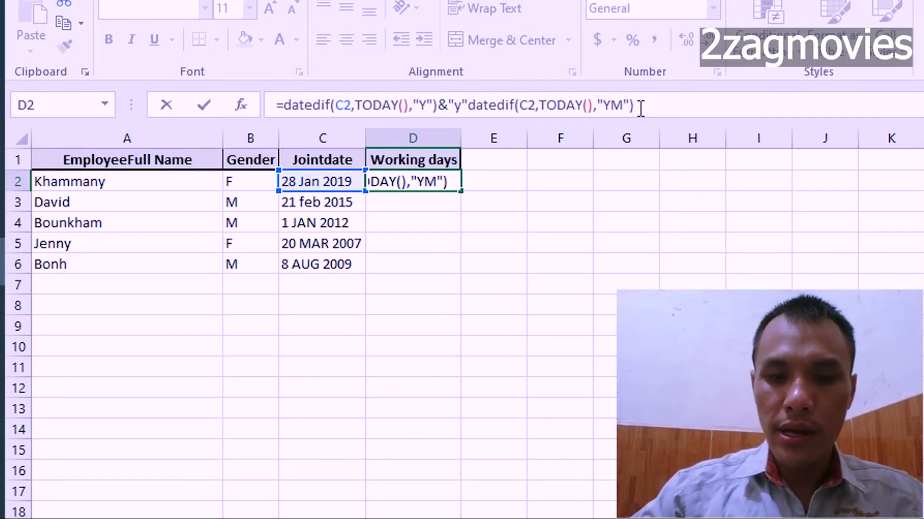
# Append the text label "m" to the months result with the & operator and review the years and months parts of the D2 formula.
pyautogui.write('&')
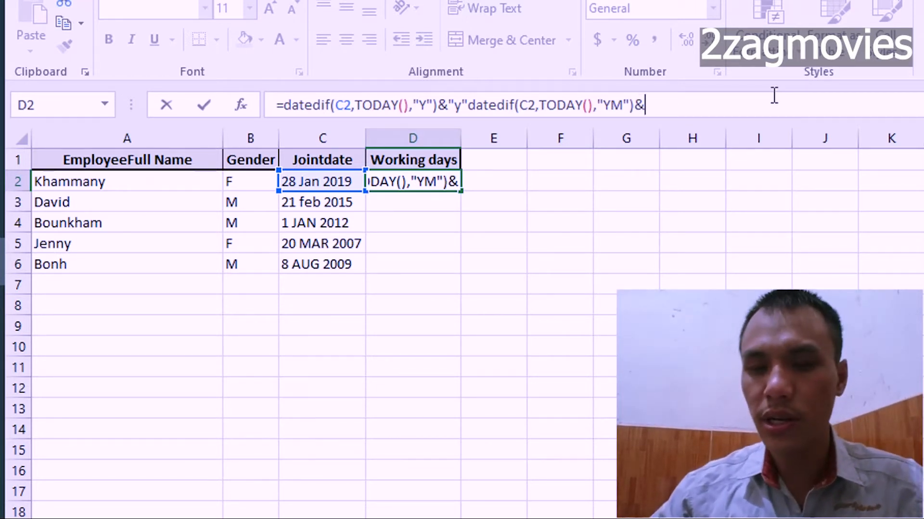
pyautogui.write('"m"')
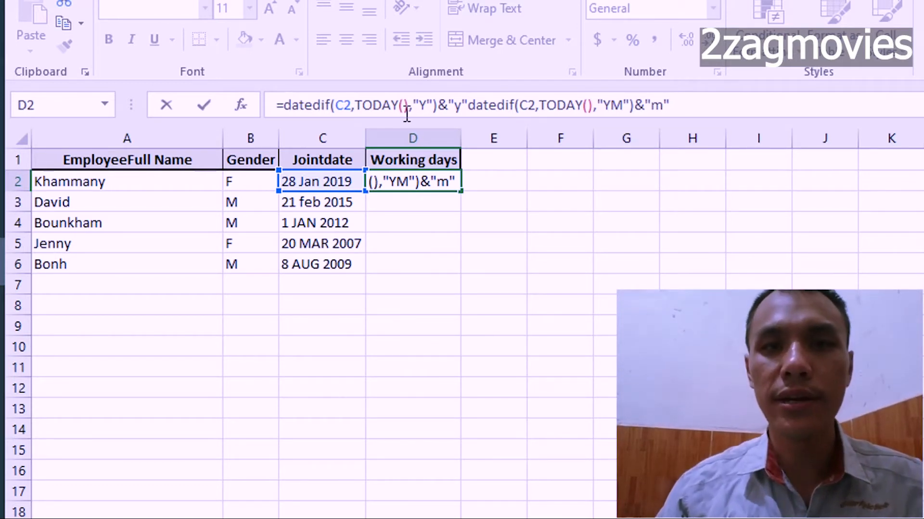
pyautogui.doubleClick(462, 105)
pyautogui.moveTo(438, 99); pyautogui.dragTo(285, 106)
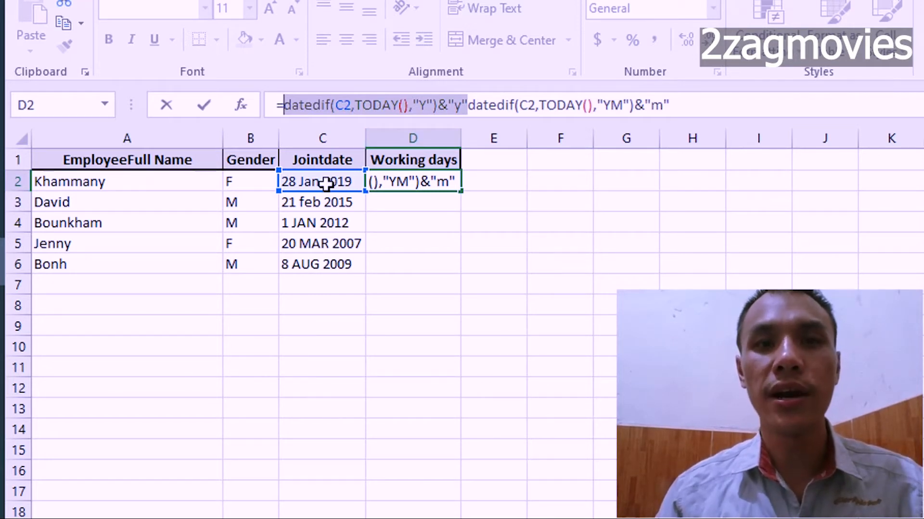
pyautogui.moveTo(469, 105); pyautogui.dragTo(670, 106)
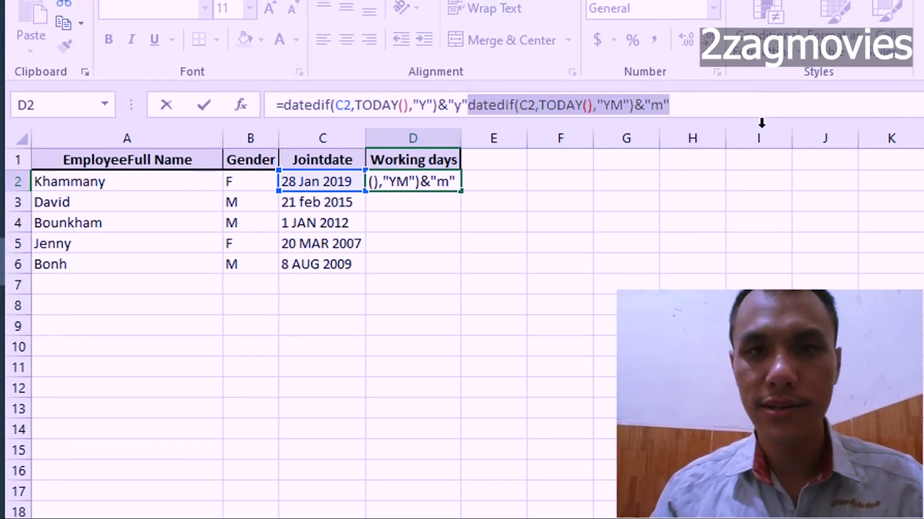
pyautogui.click(678, 110)
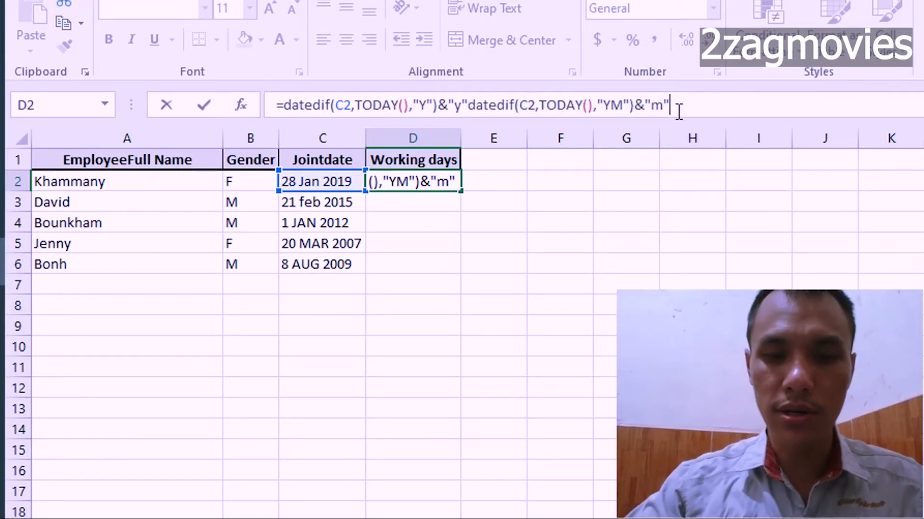
# Join a third DATEDIF function to the D2 formula with &, using join date cell C2 as the start date.
pyautogui.write('&')
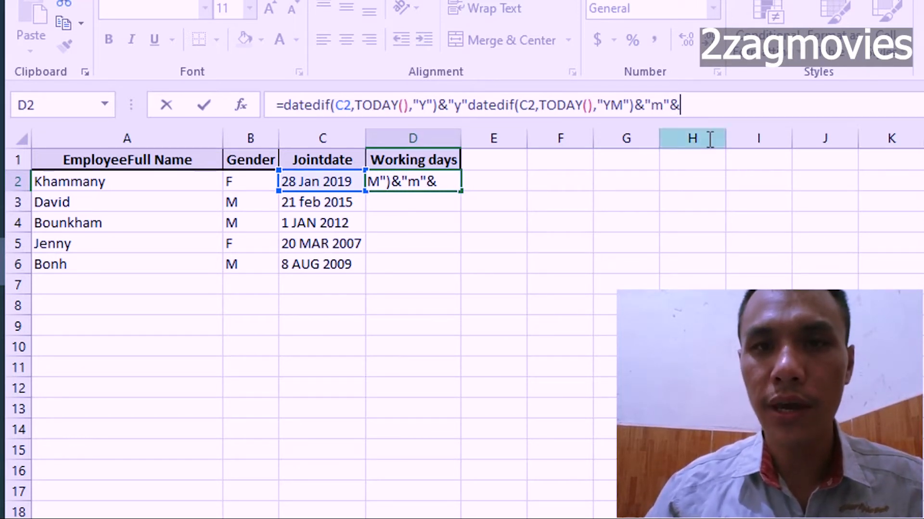
pyautogui.write('datedif')
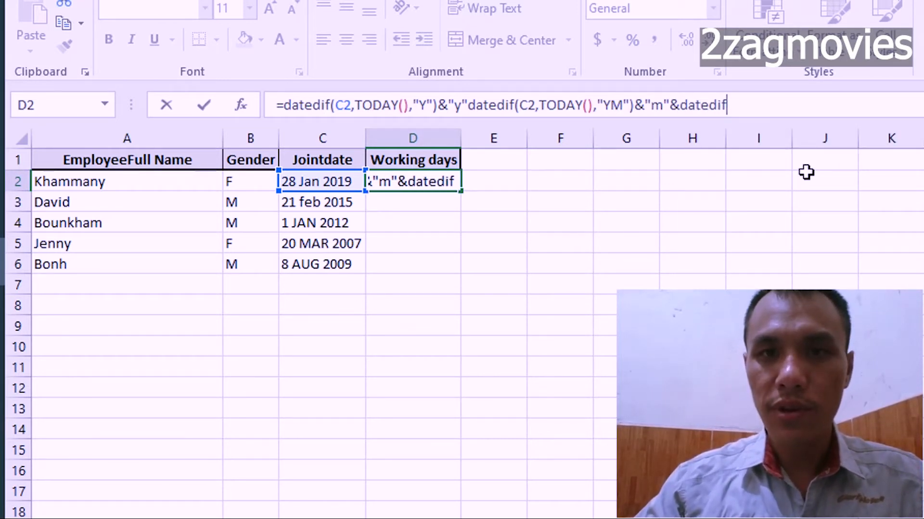
pyautogui.write('(')
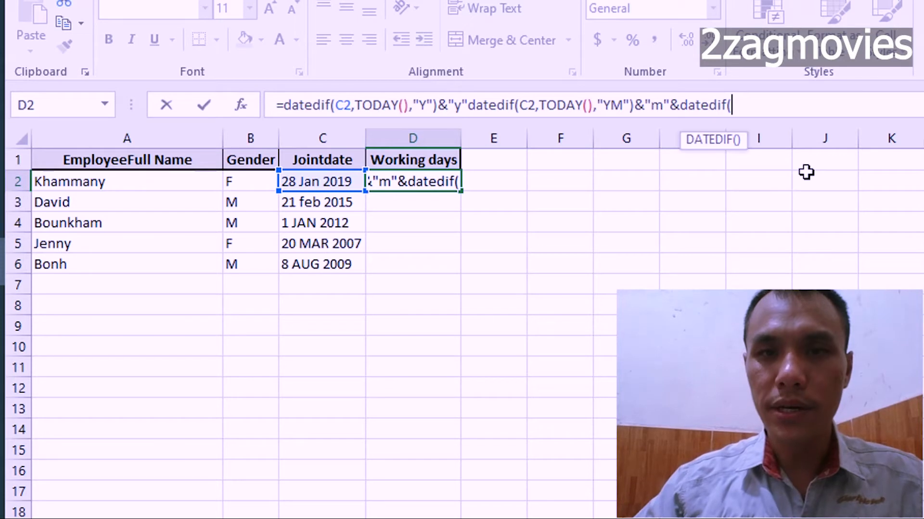
pyautogui.click(319, 180)
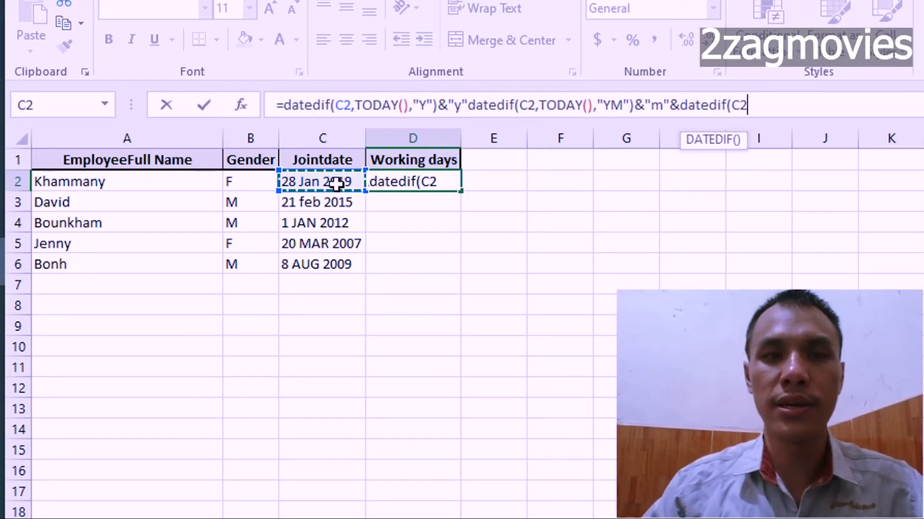
pyautogui.write(',')
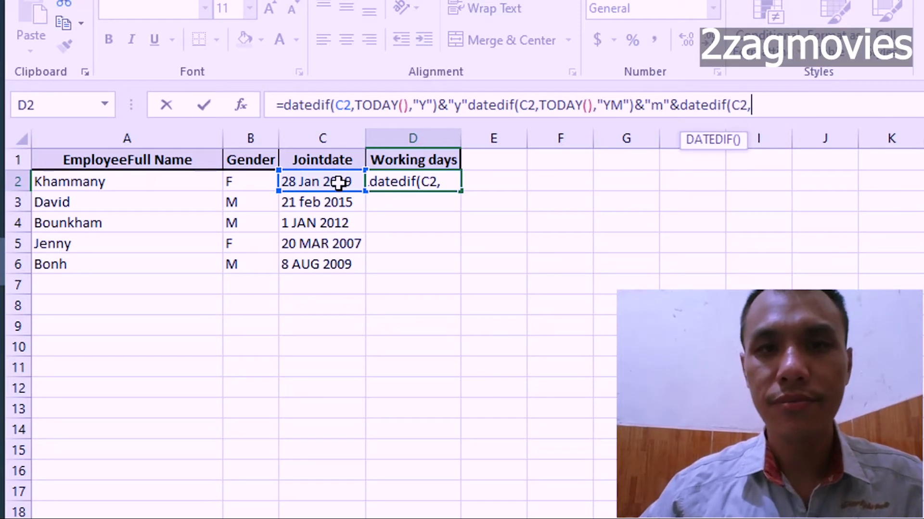
pyautogui.write('today')
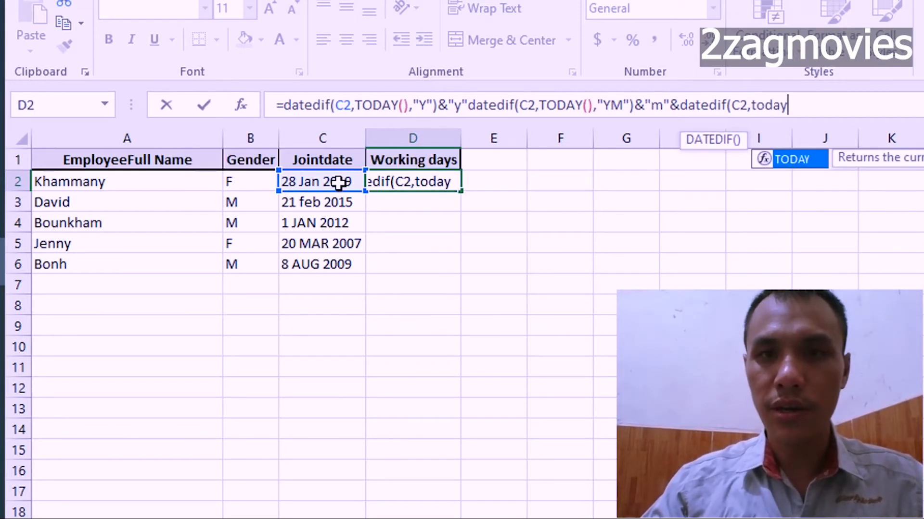
# Complete the third DATEDIF function in D2 with TODAY() as the end date and "MD" as the unit.
pyautogui.doubleClick(790, 158)
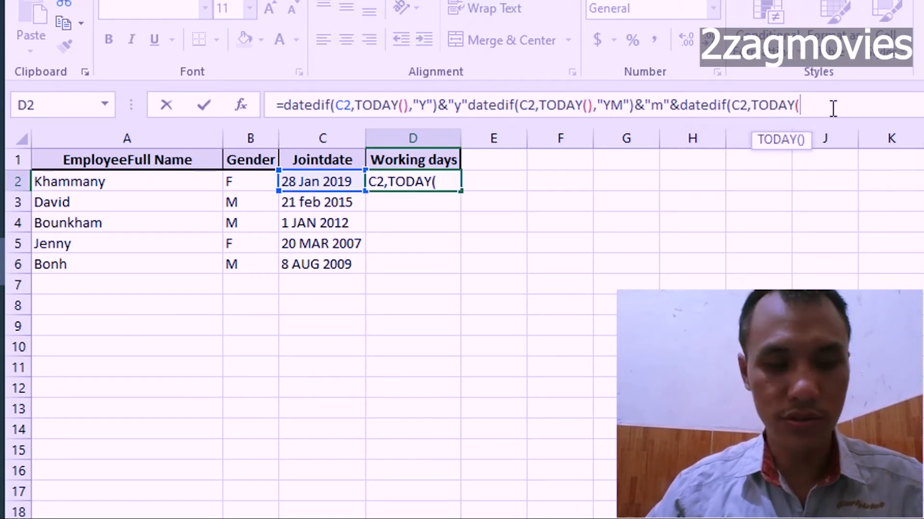
pyautogui.write(')')
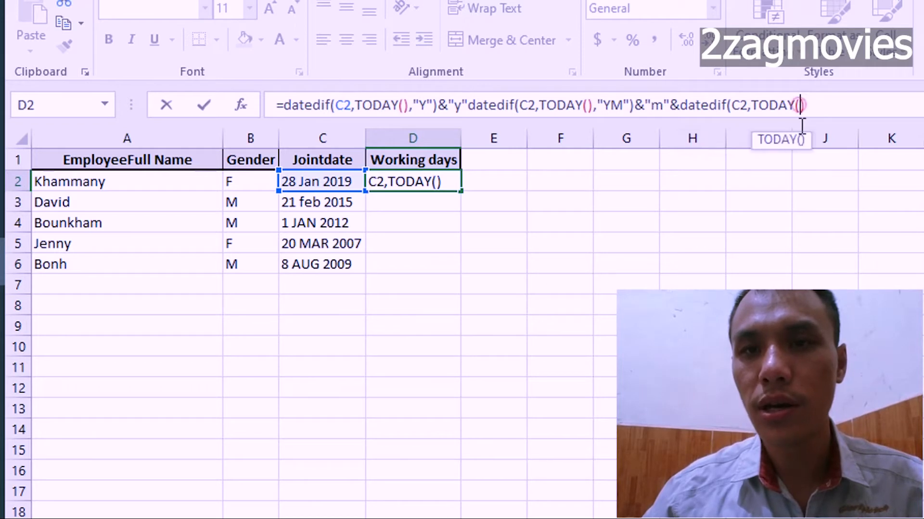
pyautogui.click(817, 108)
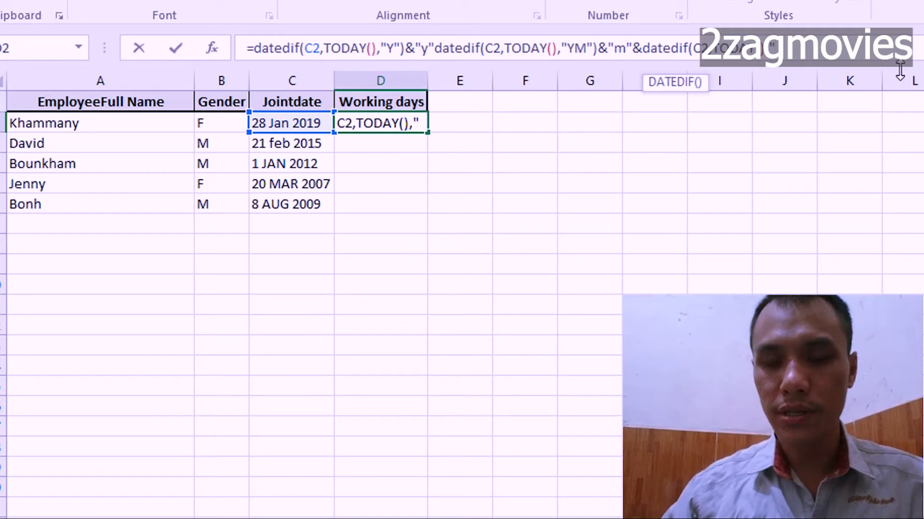
pyautogui.write('MD')
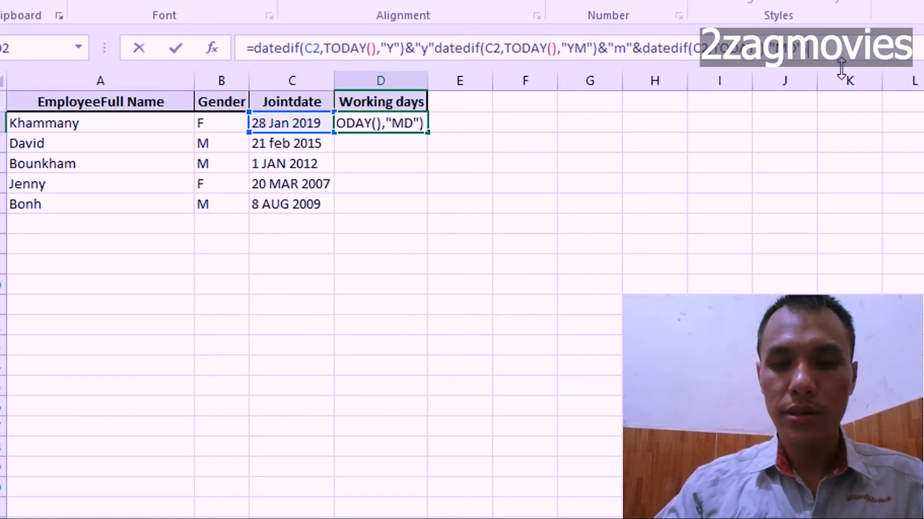
# Append the text label "d" to the days result using the & operator and try to enter the D2 formula.
pyautogui.write('&"d')
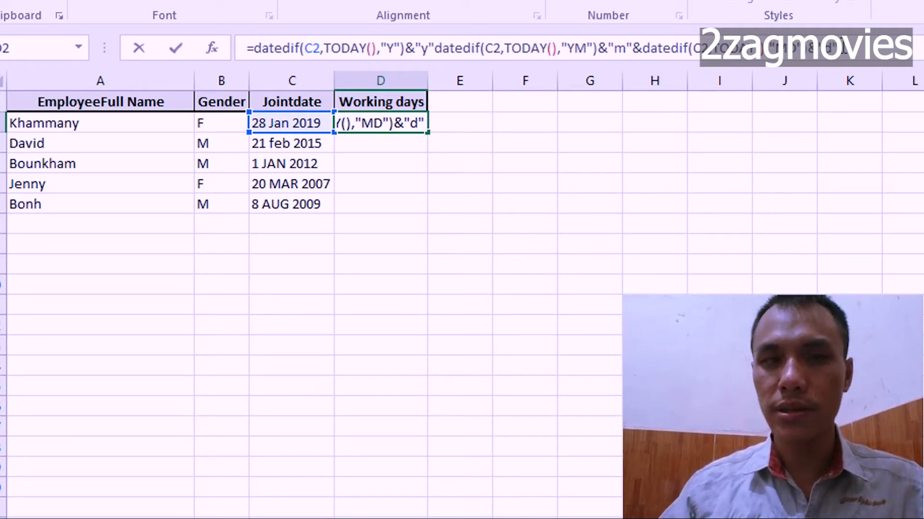
pyautogui.press('Return')
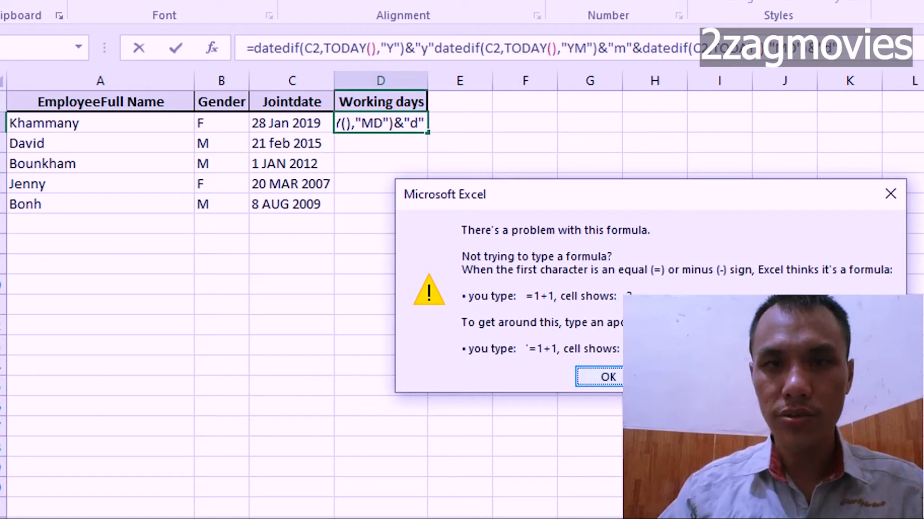
pyautogui.press('Return')
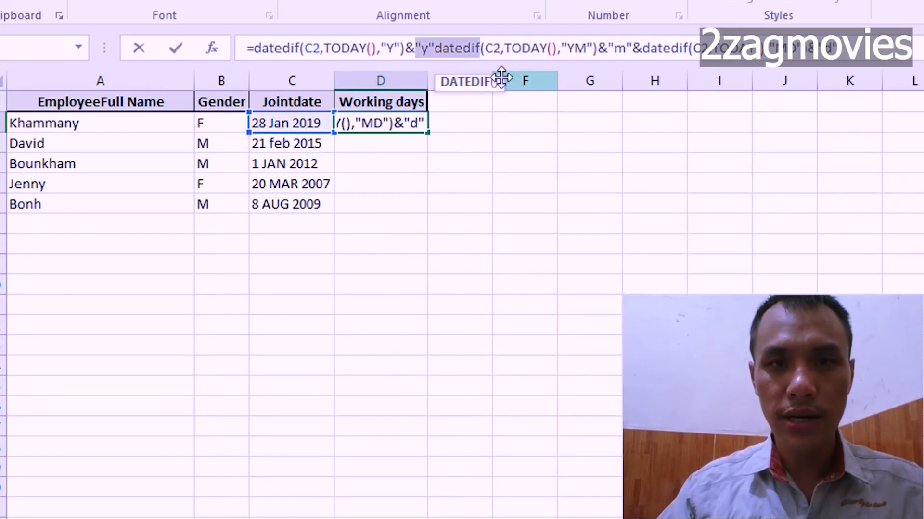
# Insert the & operator between the "y" label and the second DATEDIF function in D2, and enter the formula.
pyautogui.click(436, 47)
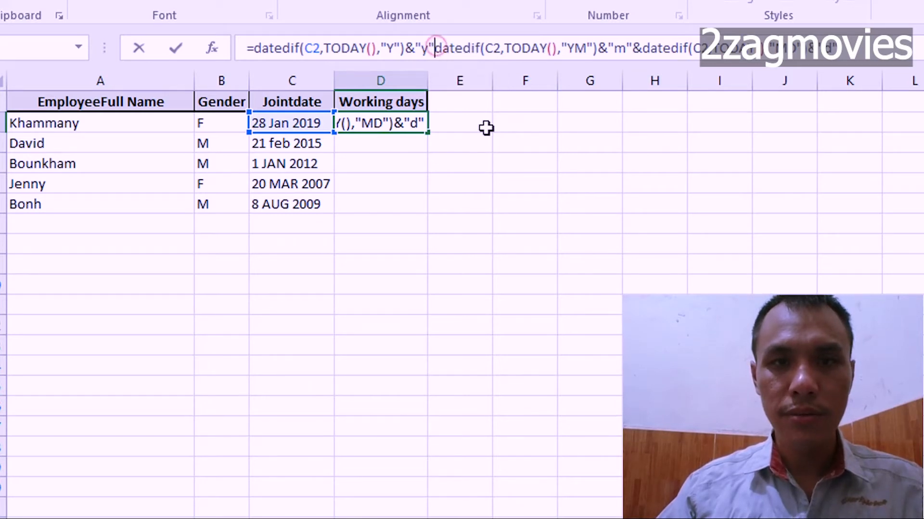
pyautogui.write('&')
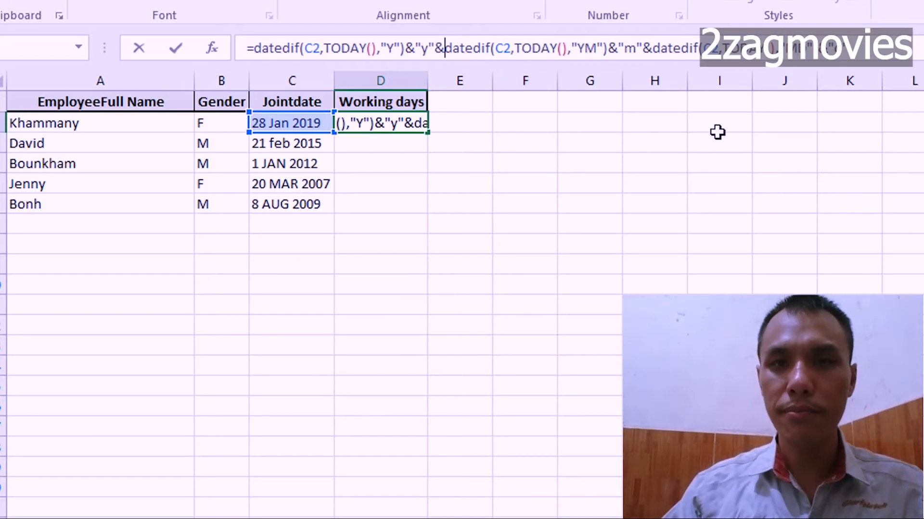
pyautogui.press('Return')
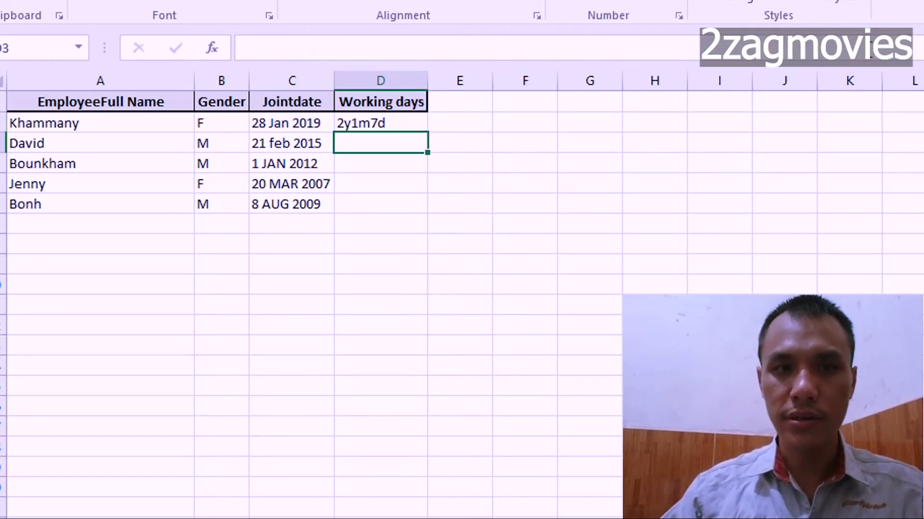
# Check the first employee's length-of-service result and its combined DATEDIF formula in cell D2.
pyautogui.click(384, 125)
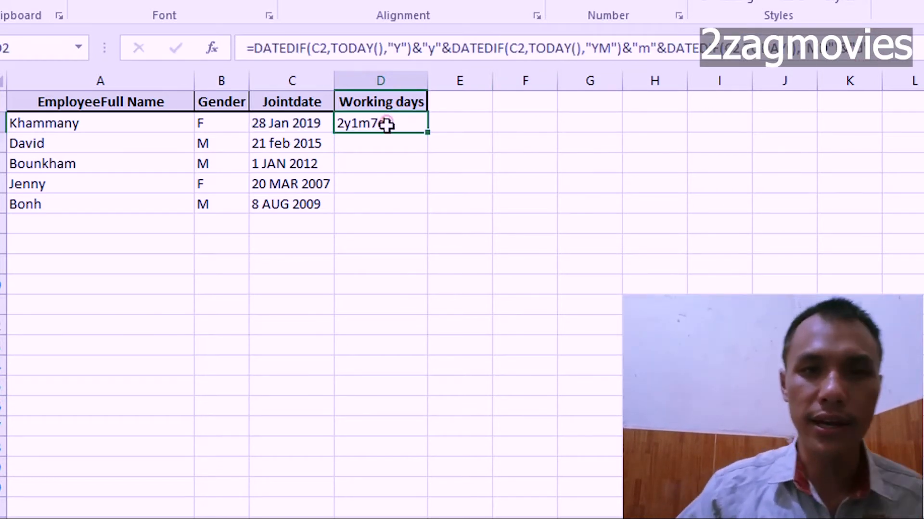
pyautogui.click(480, 136)
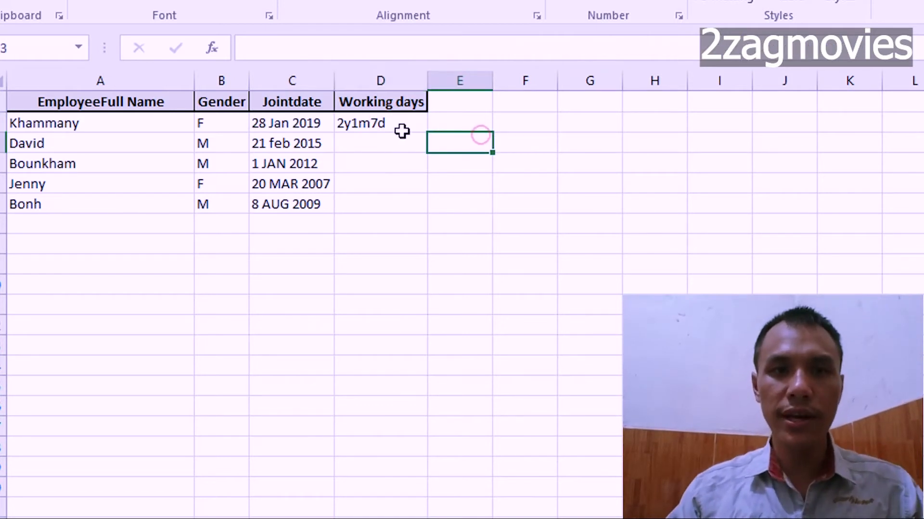
pyautogui.click(398, 124)
pyautogui.click(461, 124)
pyautogui.click(416, 127)
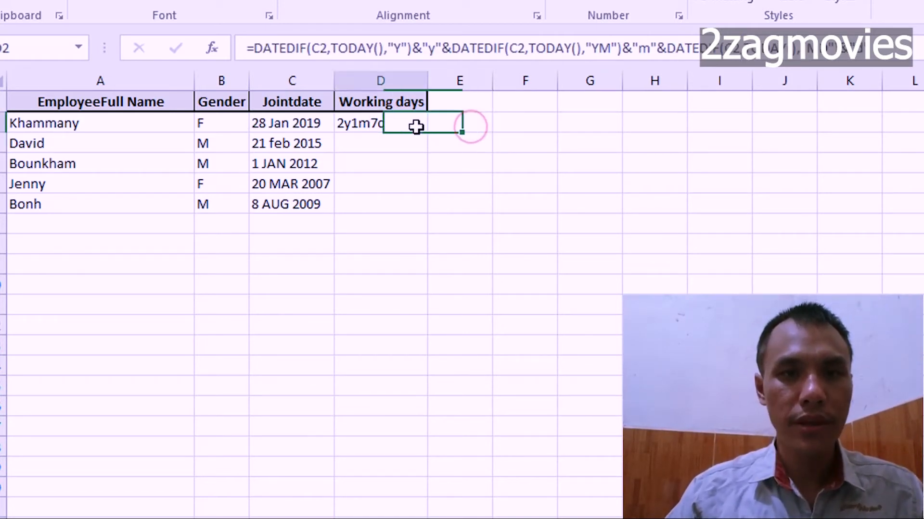
# Review the first employee's name, gender, join date and Working days result across row 2.
pyautogui.click(463, 129)
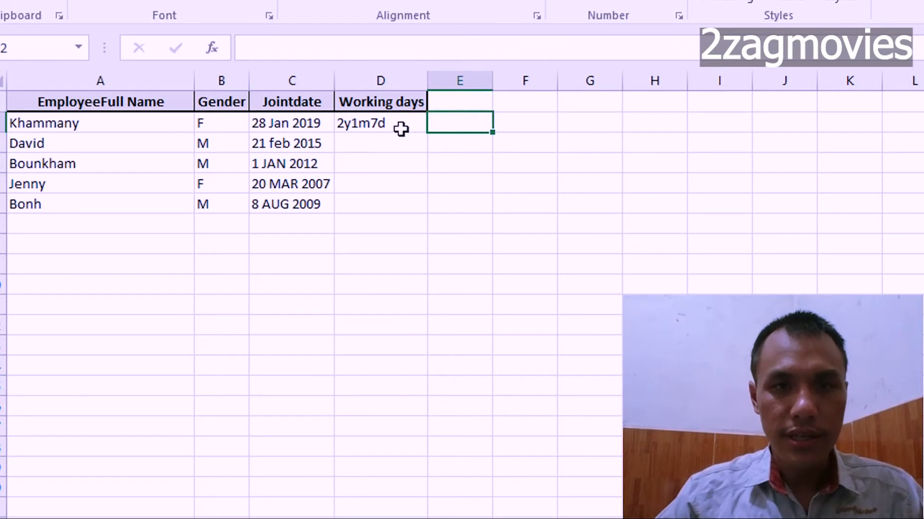
pyautogui.click(401, 129)
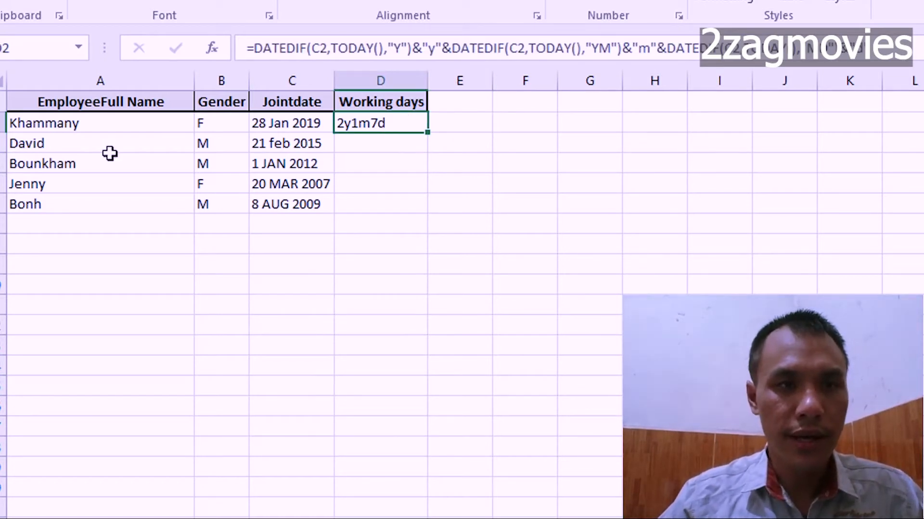
pyautogui.click(53, 127)
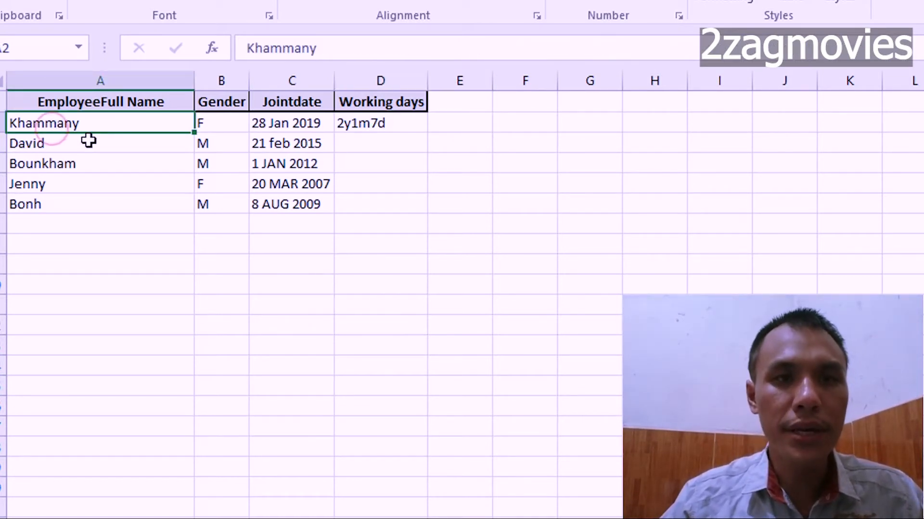
pyautogui.click(222, 127)
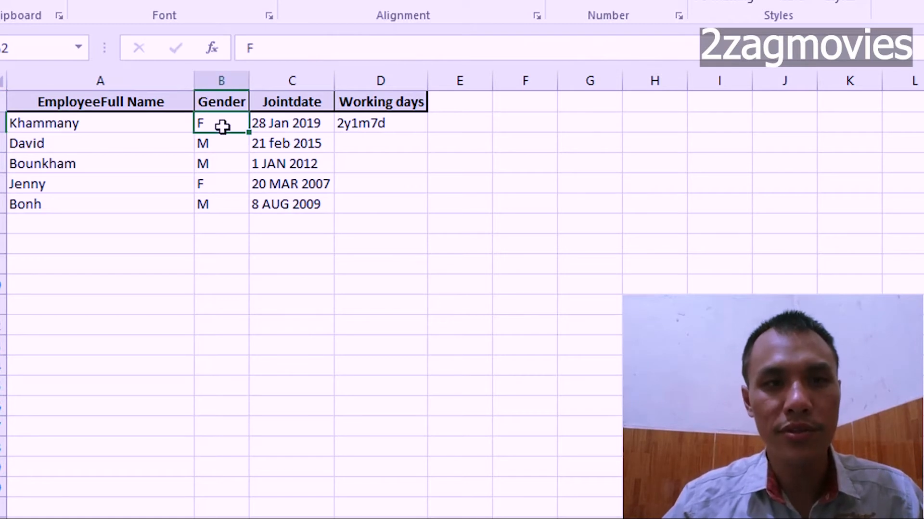
pyautogui.click(290, 129)
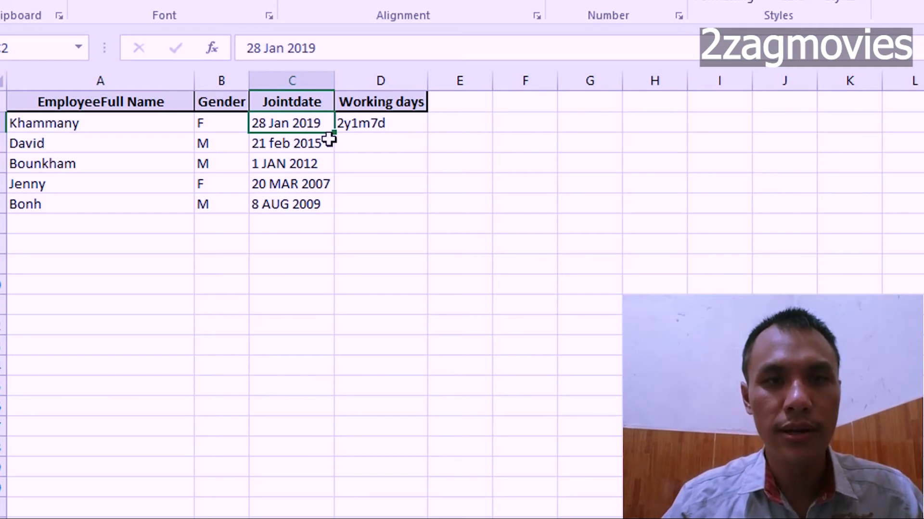
pyautogui.click(365, 139)
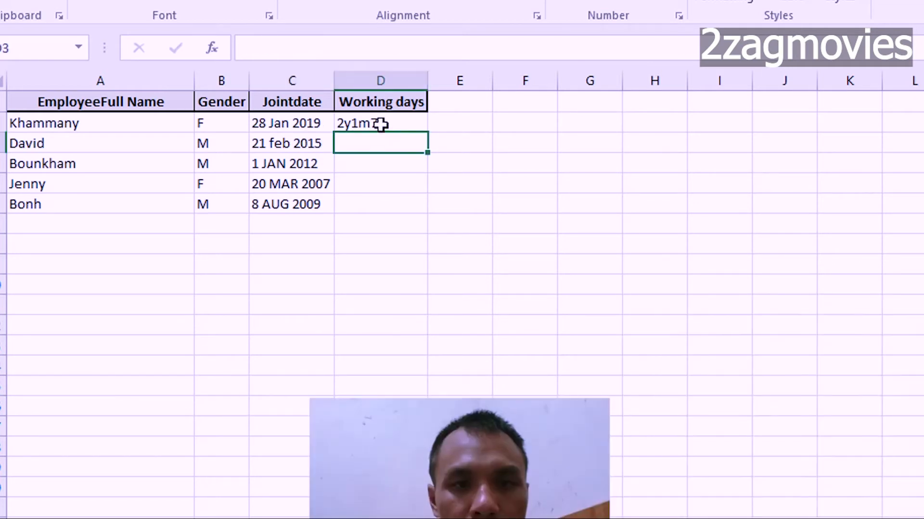
pyautogui.click(379, 124)
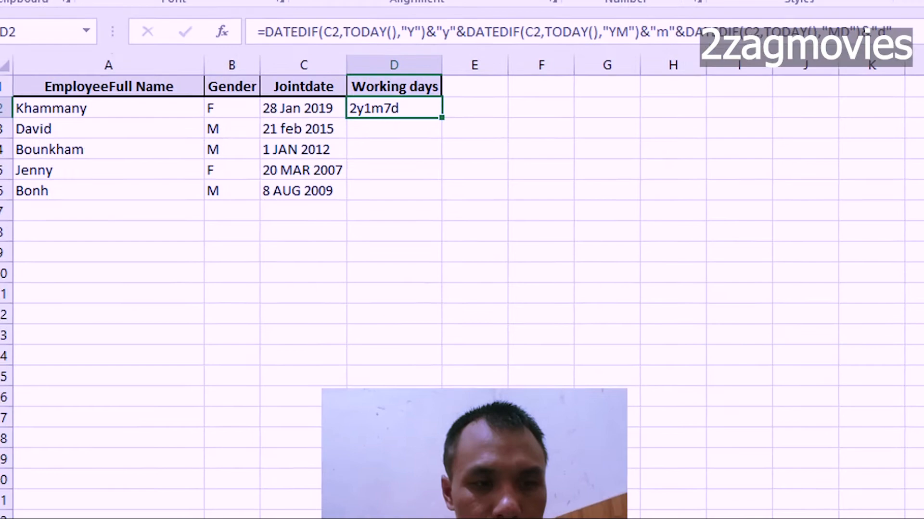
pyautogui.moveTo(5, 501)
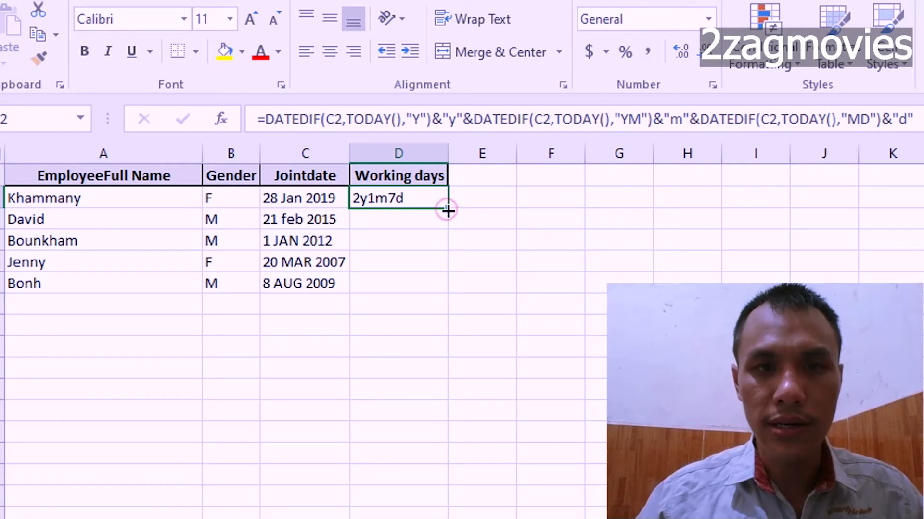
# Fill the length-of-service formula from D2 down to D6 for the remaining employees.
pyautogui.click(485, 220)
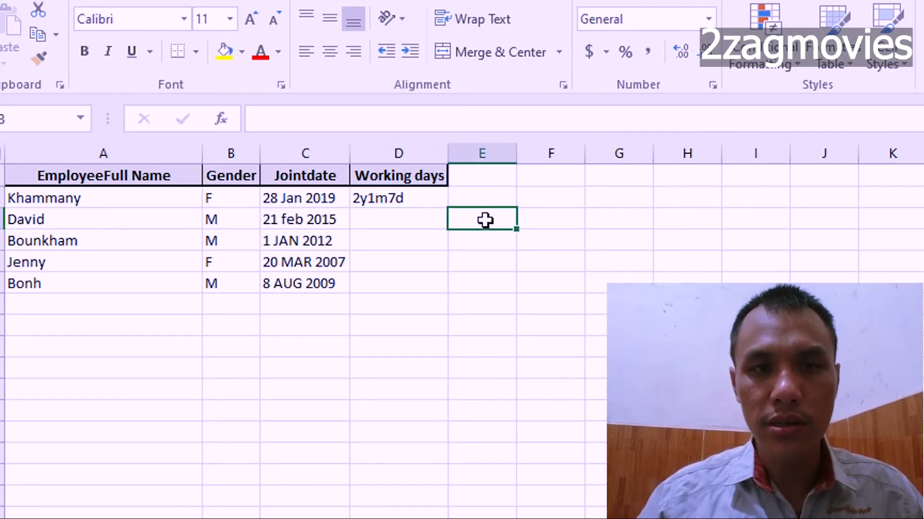
pyautogui.click(405, 200)
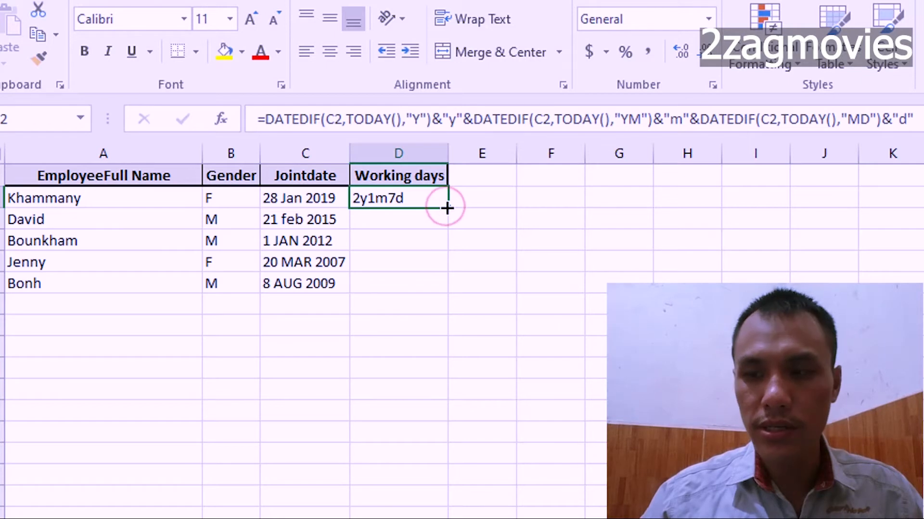
pyautogui.moveTo(445, 207); pyautogui.dragTo(445, 291)
pyautogui.click(496, 246)
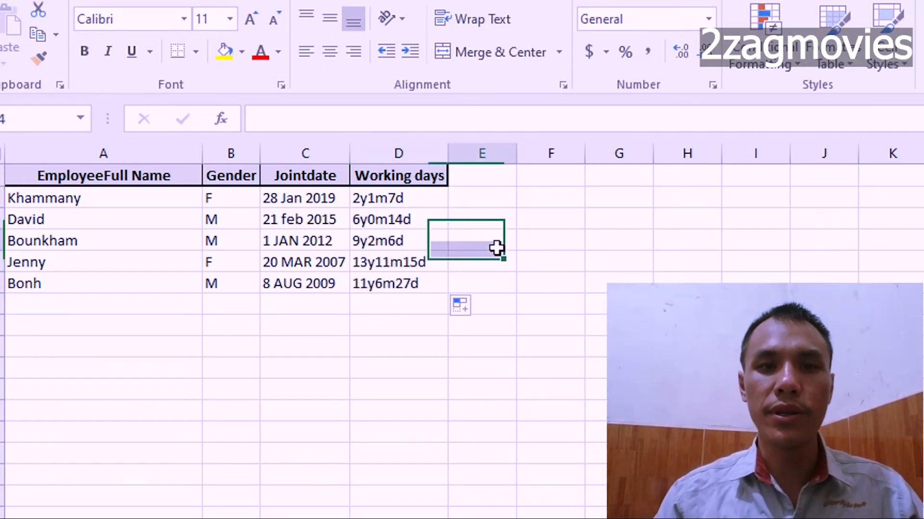
# Check each employee's Working days result and the row references in the formulas from D2 to D6.
pyautogui.click(407, 221)
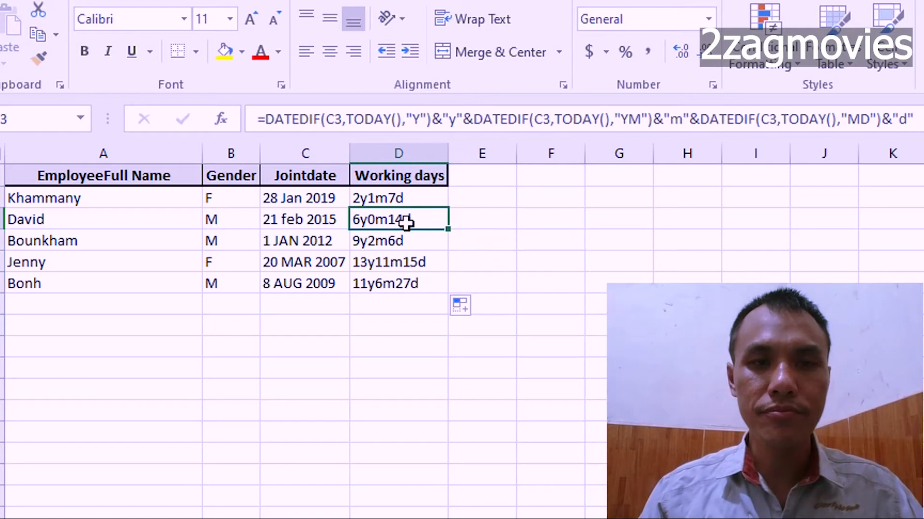
pyautogui.click(388, 200)
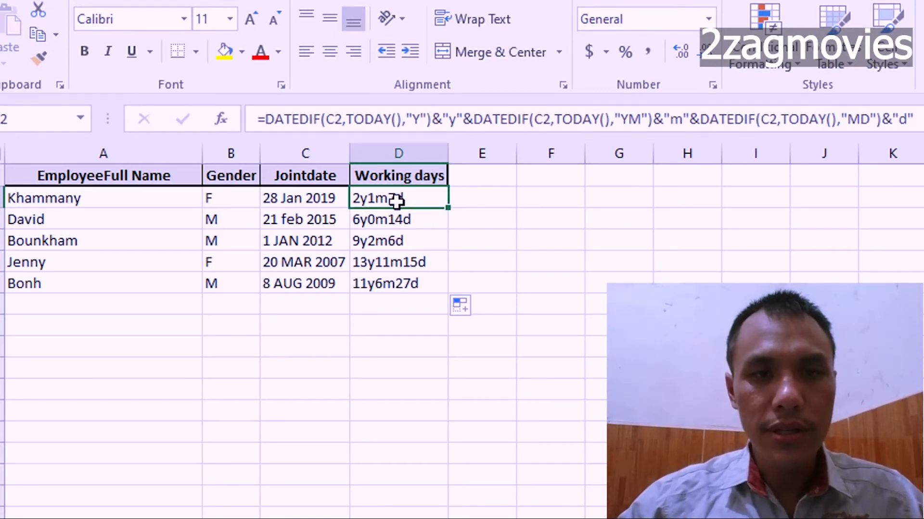
pyautogui.click(64, 221)
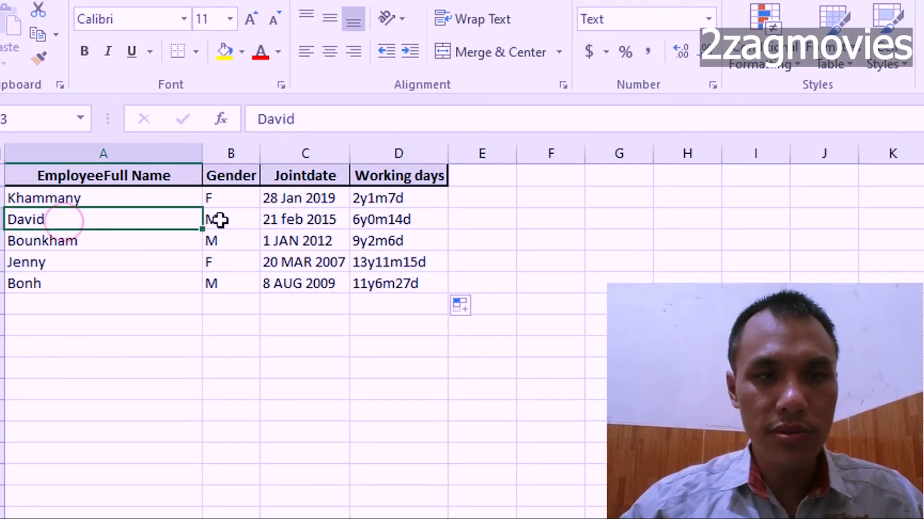
pyautogui.click(391, 226)
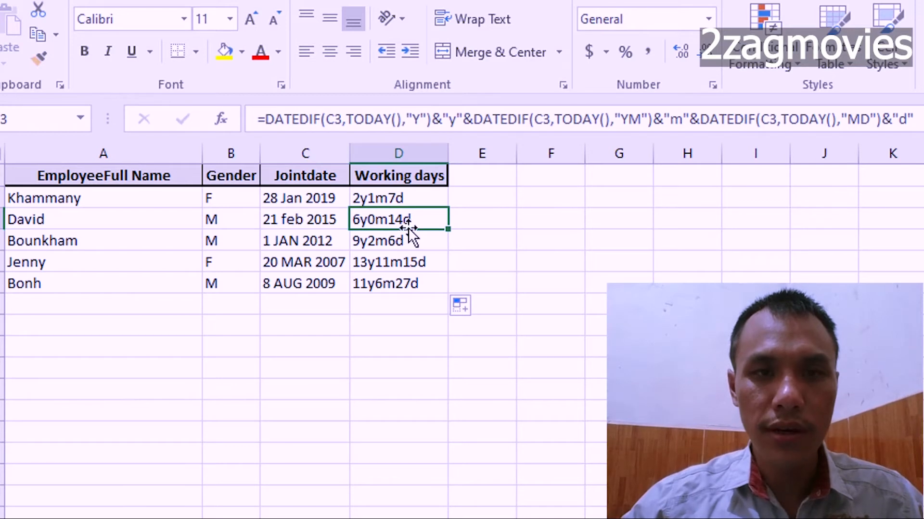
pyautogui.click(383, 244)
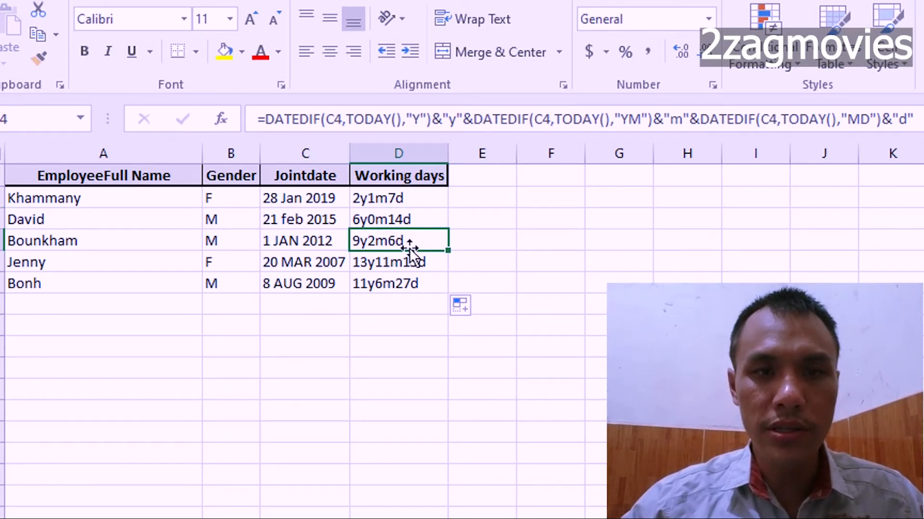
pyautogui.click(388, 262)
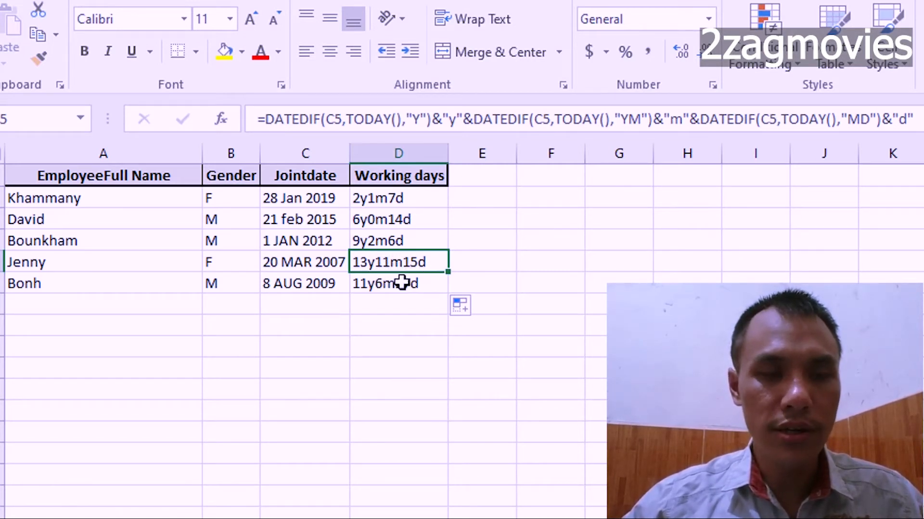
pyautogui.click(128, 283)
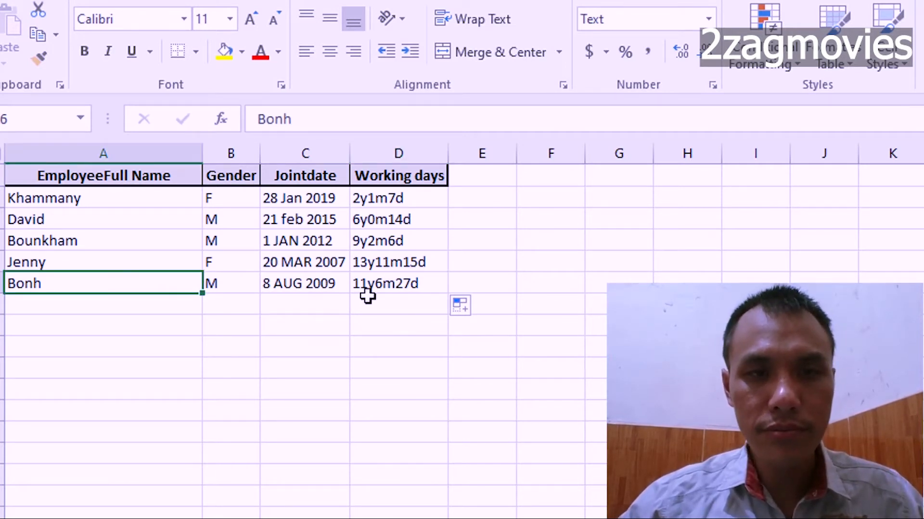
pyautogui.click(404, 289)
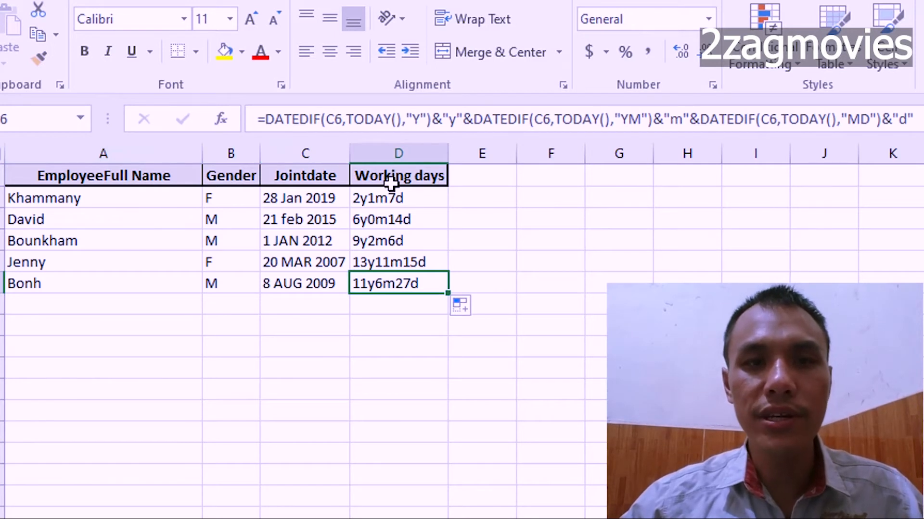
# Compare the Working days formulas between rows, and check the join date in C2 against the system clock's current date.
pyautogui.click(395, 202)
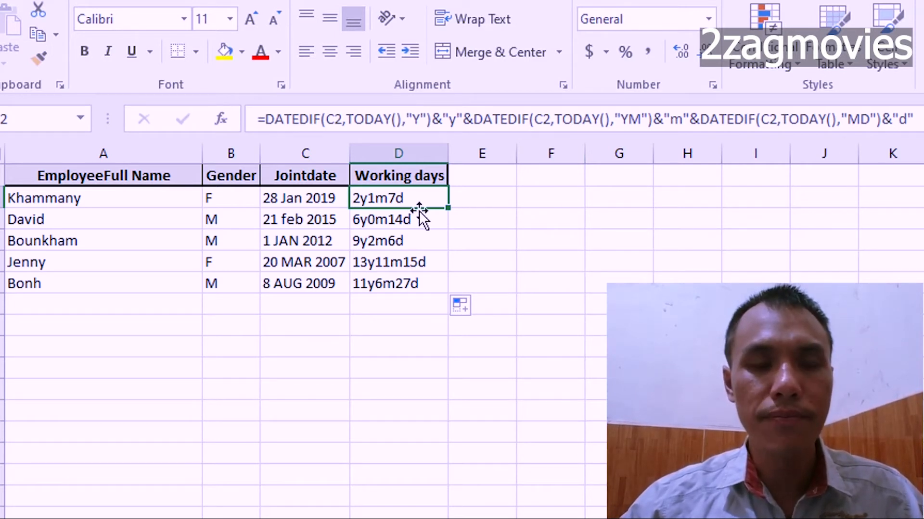
pyautogui.click(473, 203)
pyautogui.moveTo(404, 203); pyautogui.dragTo(404, 284)
pyautogui.click(389, 205)
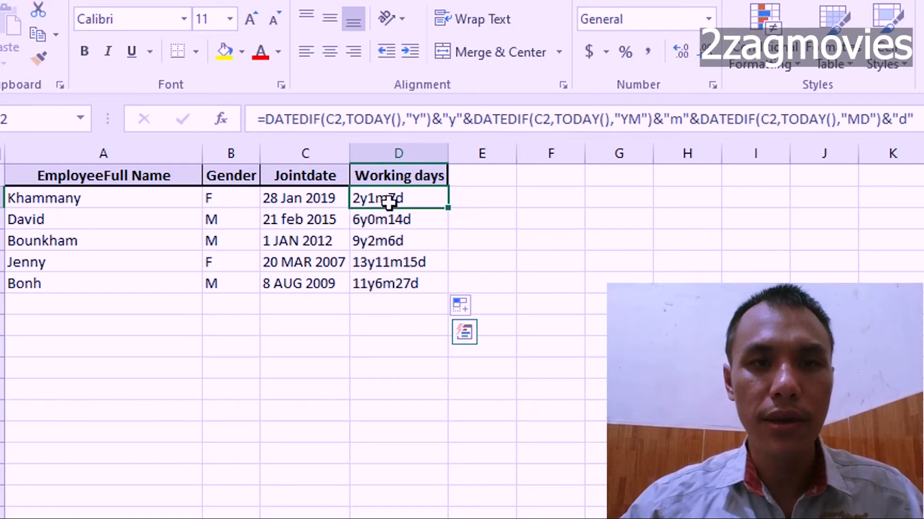
pyautogui.click(409, 217)
pyautogui.click(405, 243)
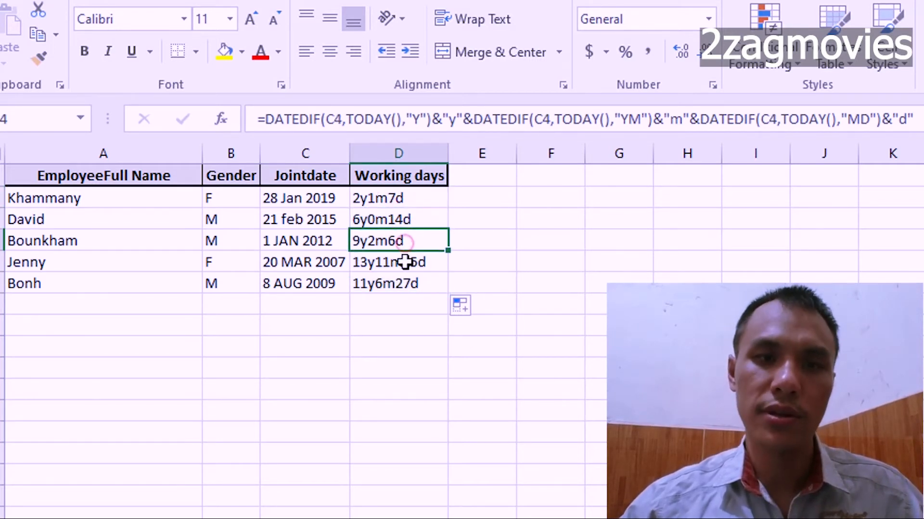
pyautogui.click(406, 262)
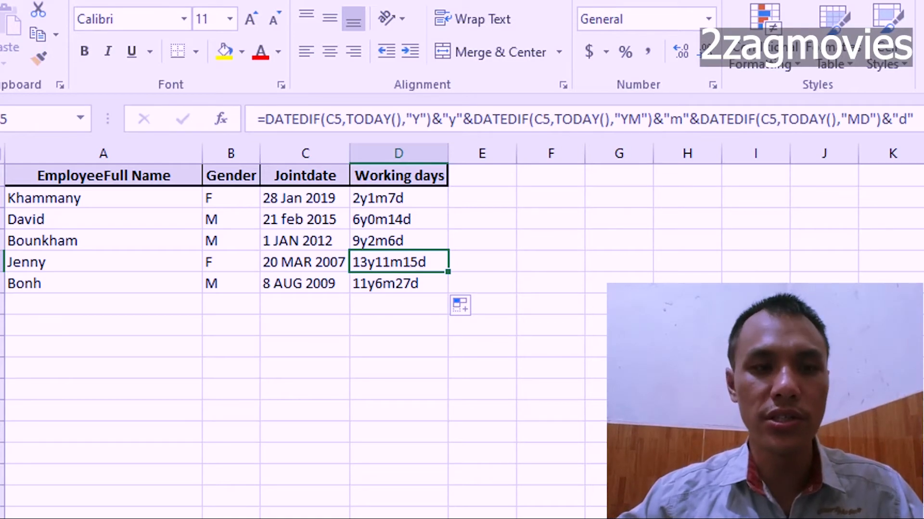
pyautogui.click(277, 201)
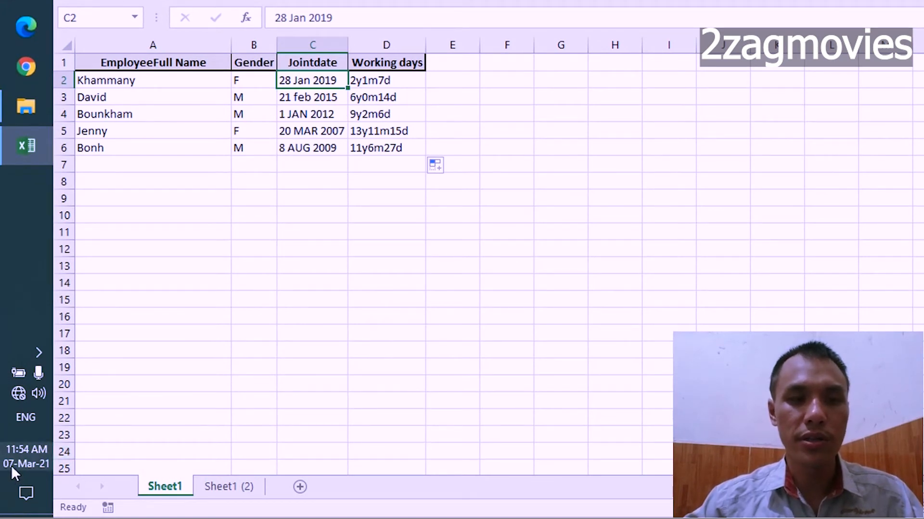
pyautogui.moveTo(21, 467)
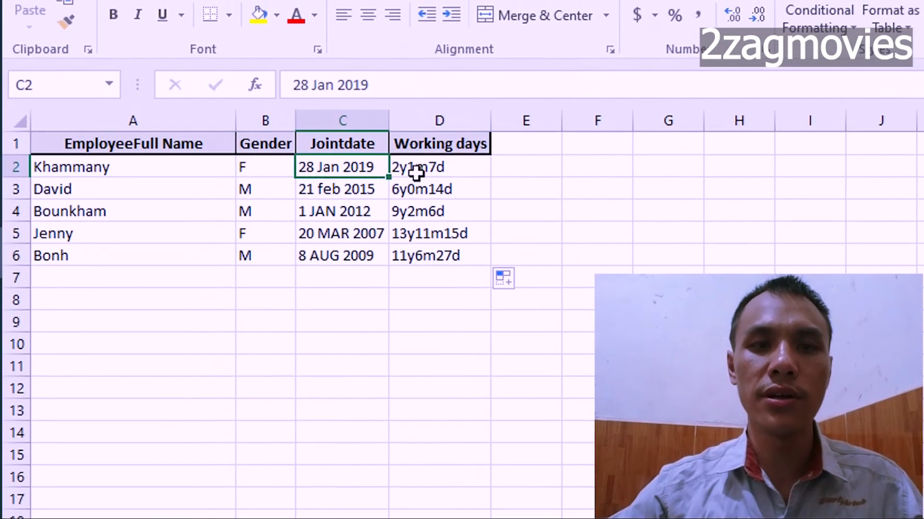
pyautogui.click(416, 173)
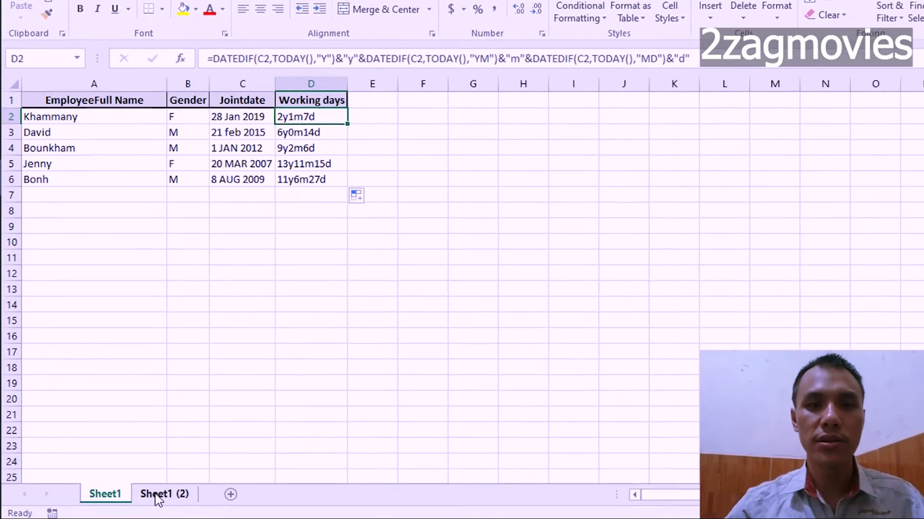
# Switch to the sheet containing the Due Date, and check the join date in C2 and the due date in G1.
pyautogui.click(159, 490)
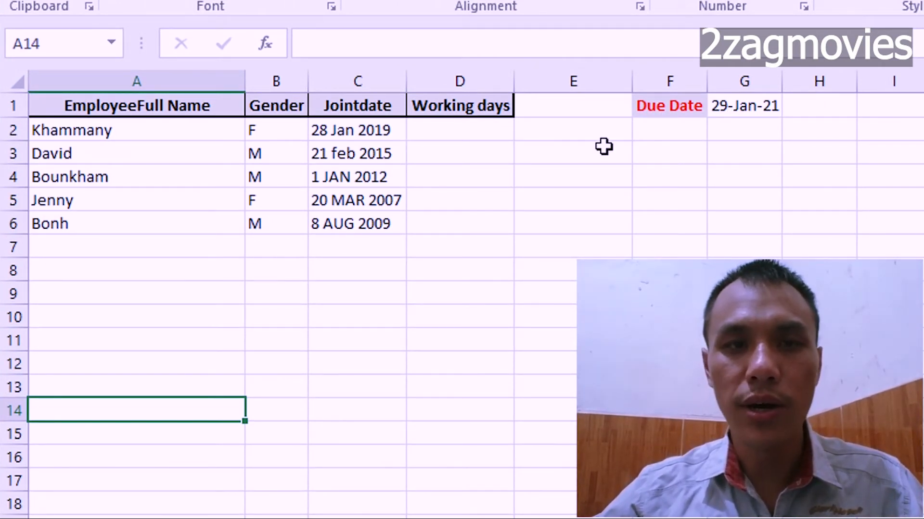
pyautogui.click(361, 137)
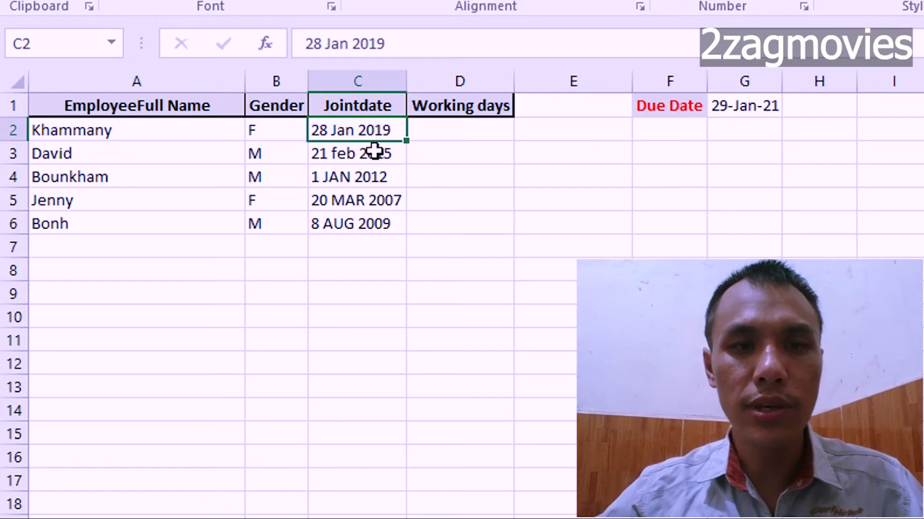
pyautogui.click(737, 114)
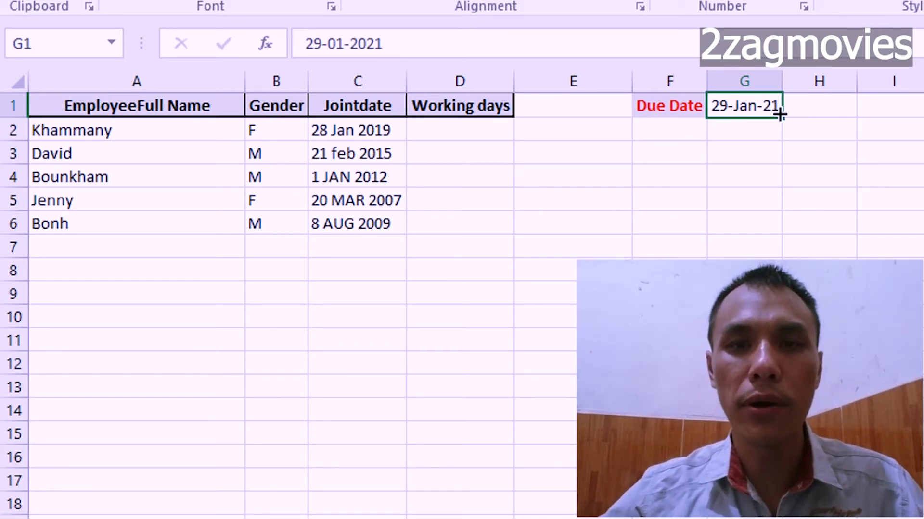
# In D2, start the formula =datedif(C2,G1,"Y") to count full years from the join date to the due date.
pyautogui.click(473, 140)
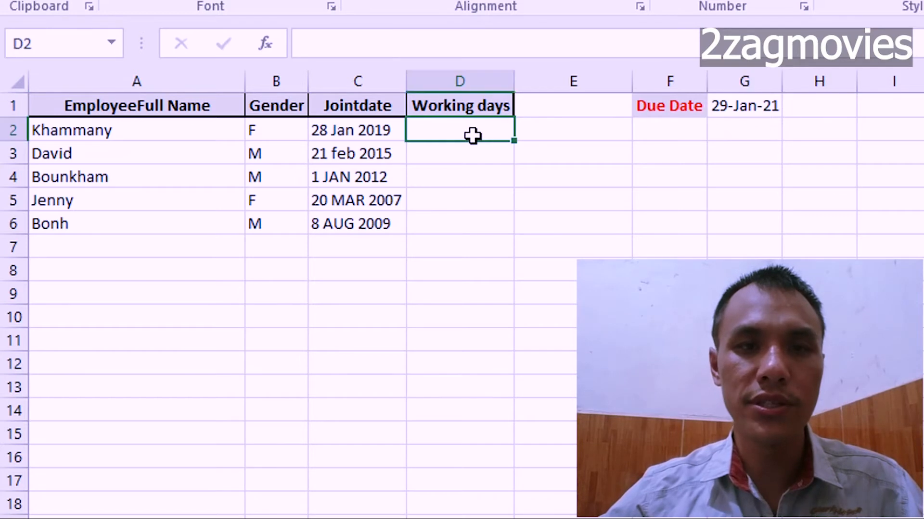
pyautogui.click(360, 44)
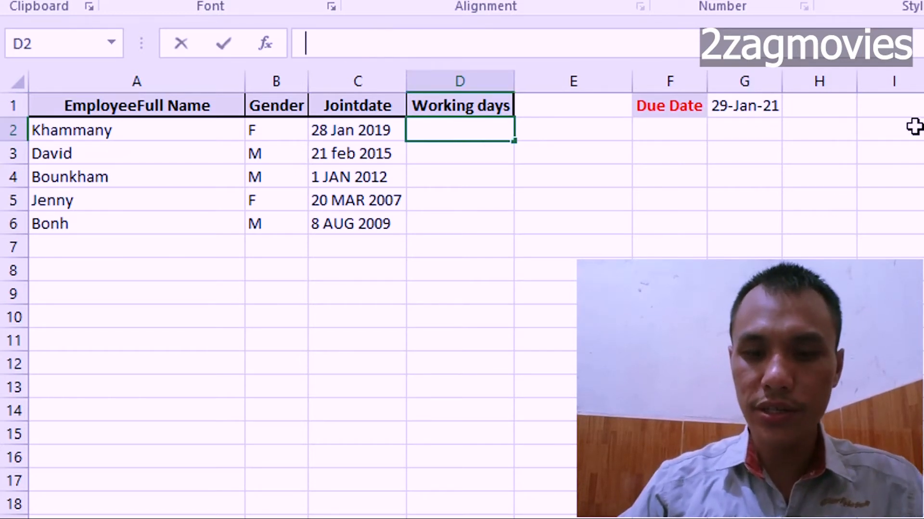
pyautogui.write('=')
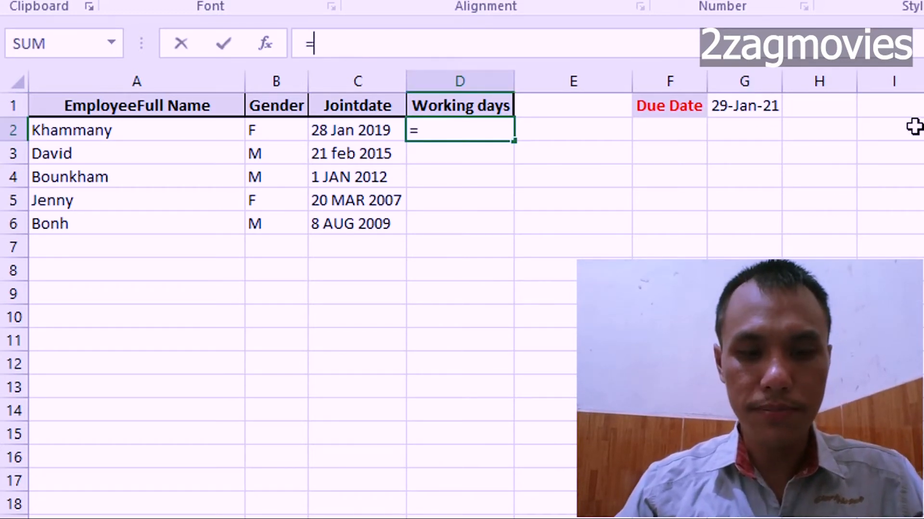
pyautogui.write('datedif')
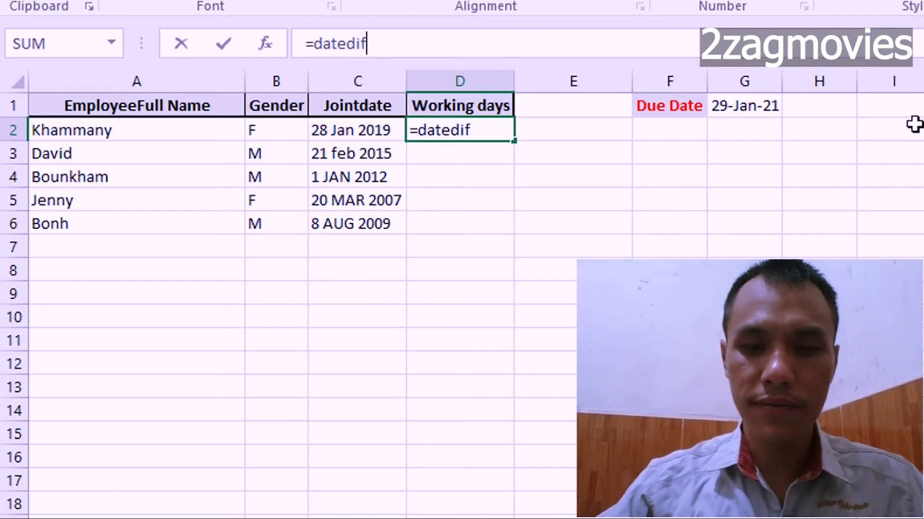
pyautogui.write('(')
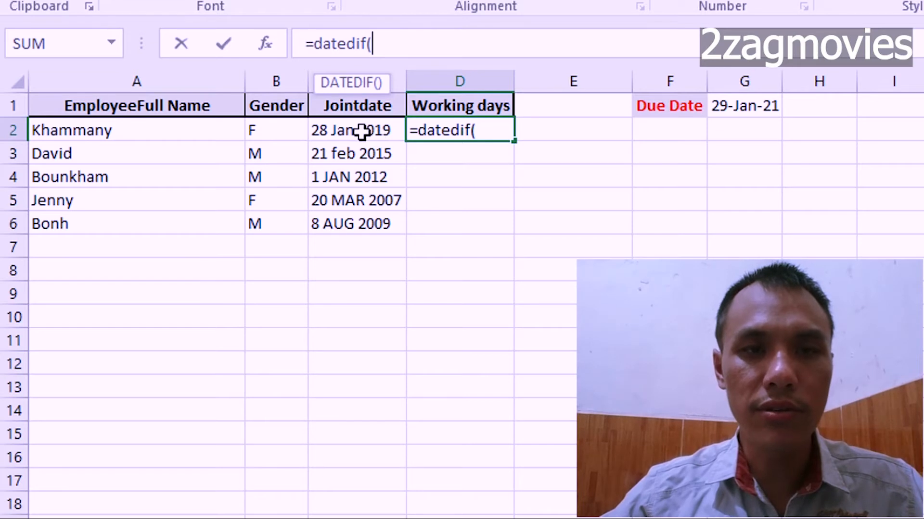
pyautogui.click(389, 137)
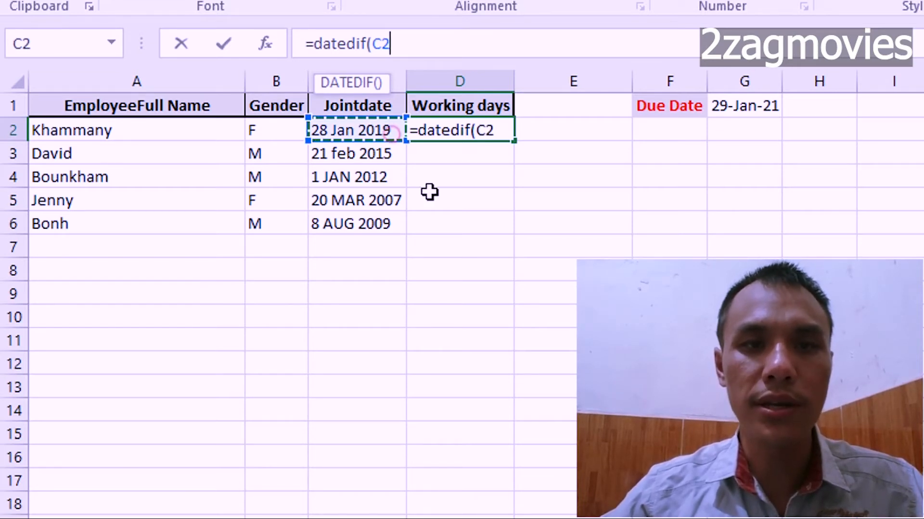
pyautogui.write(',')
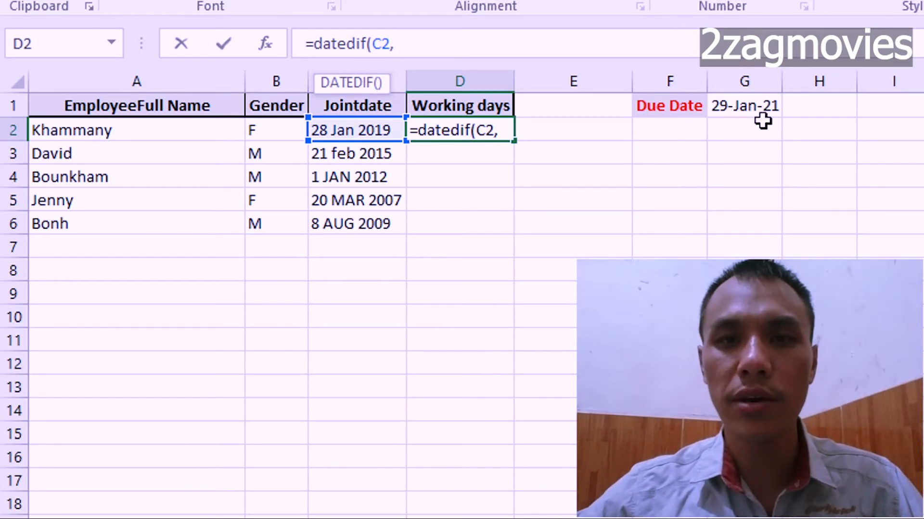
pyautogui.click(731, 111)
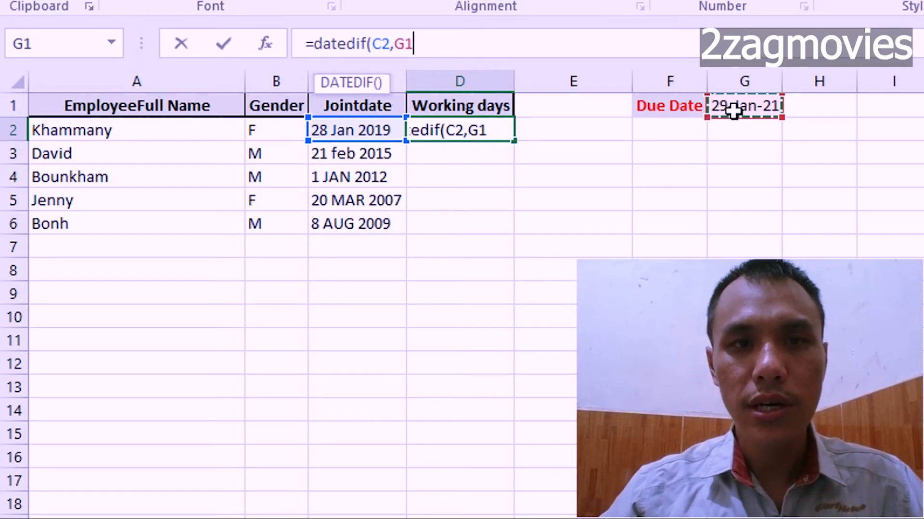
pyautogui.write(',')
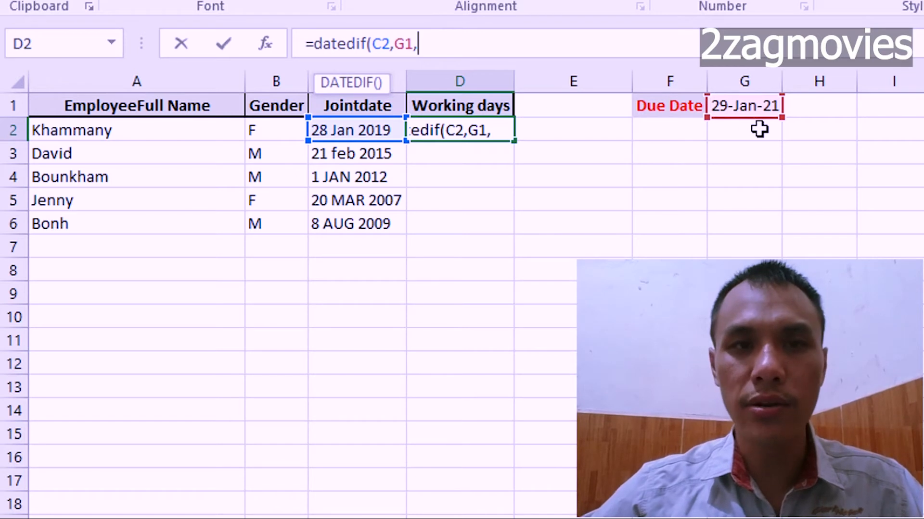
pyautogui.write('"')
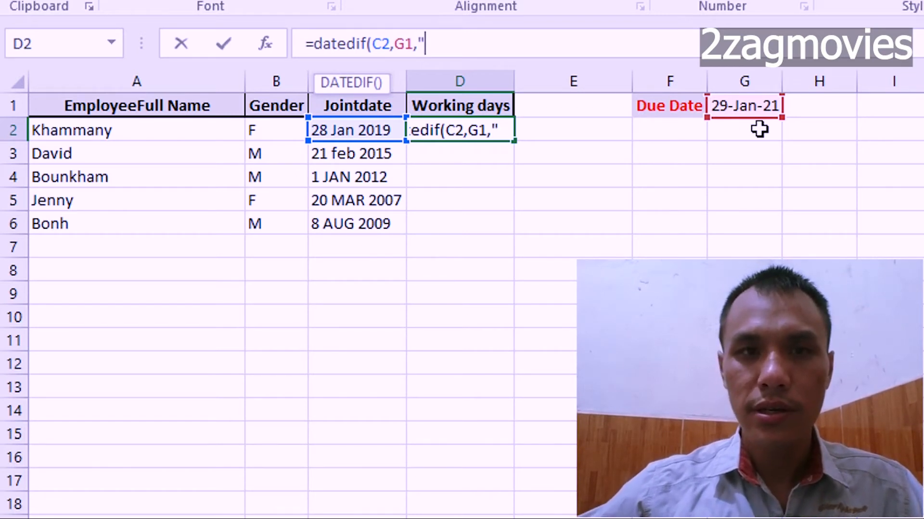
pyautogui.write('Y')
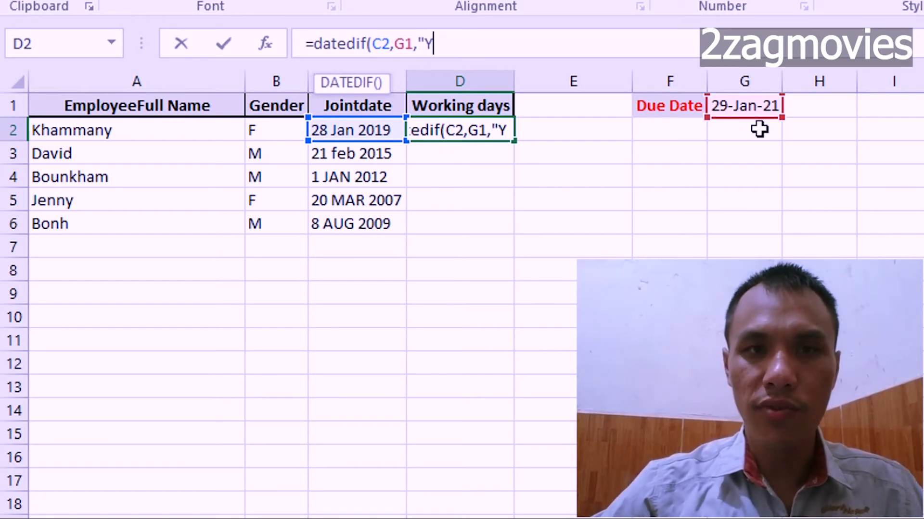
pyautogui.write('"')
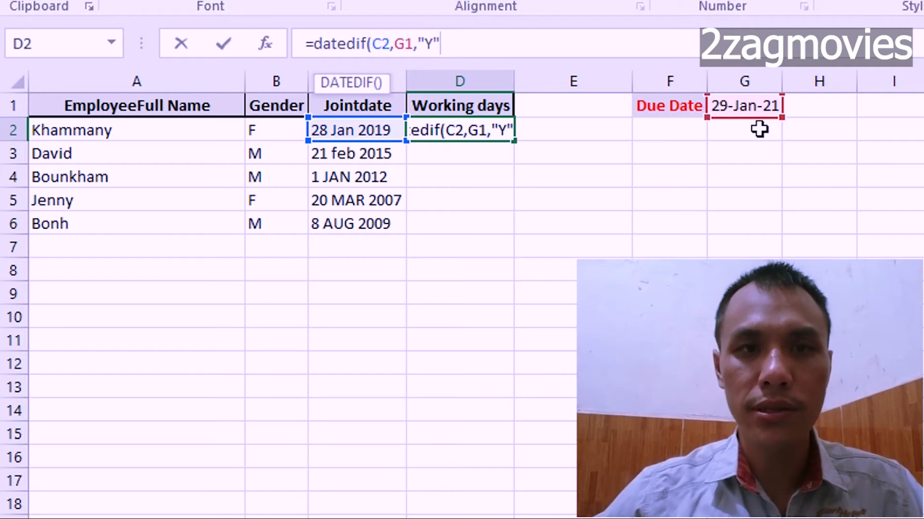
pyautogui.write(')')
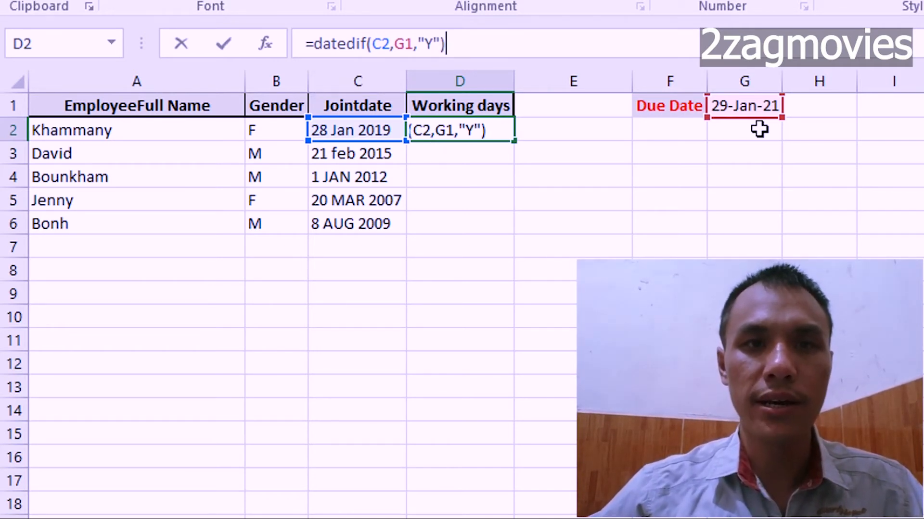
pyautogui.write('&')
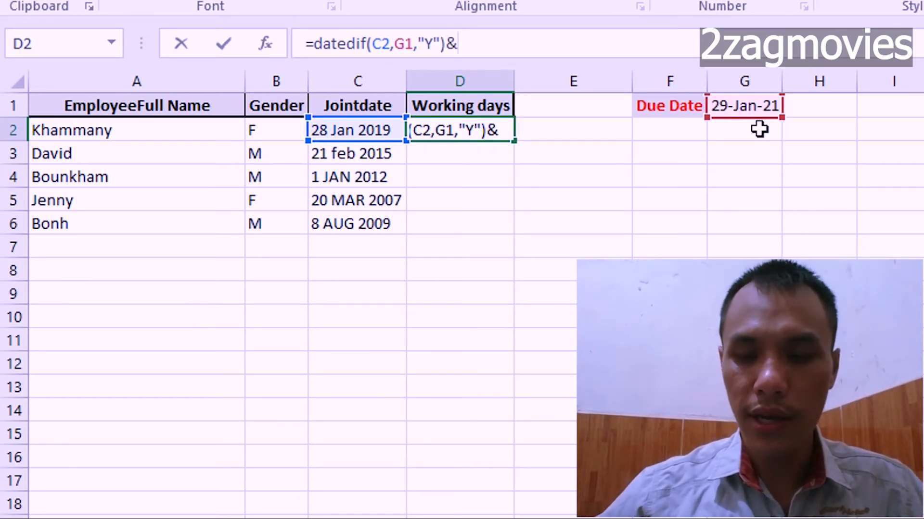
pyautogui.write('"')
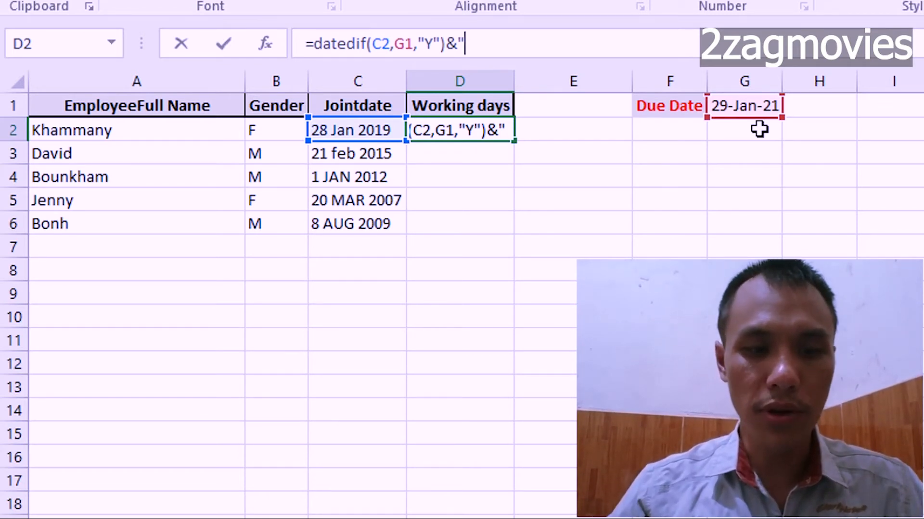
# Join the year label "ປີ" to the years part of the D2 formula with an ampersand.
pyautogui.write('ປີ')
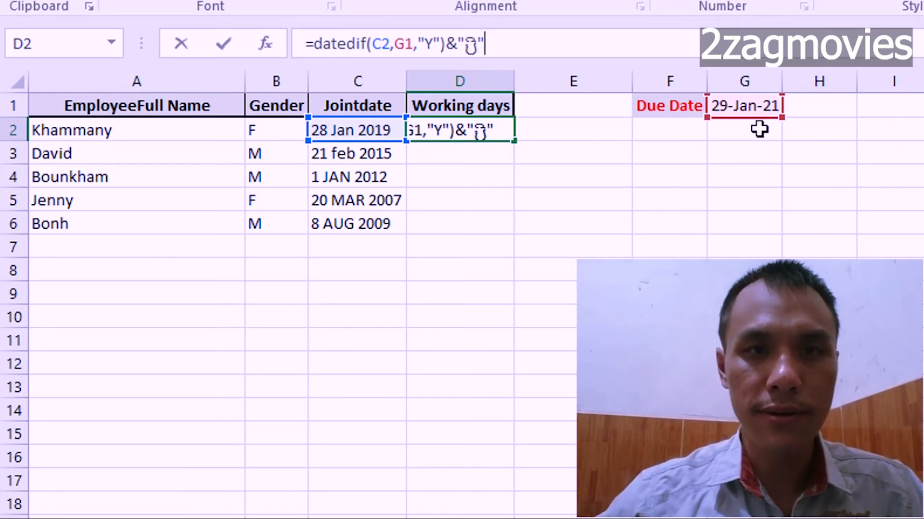
pyautogui.write('"')
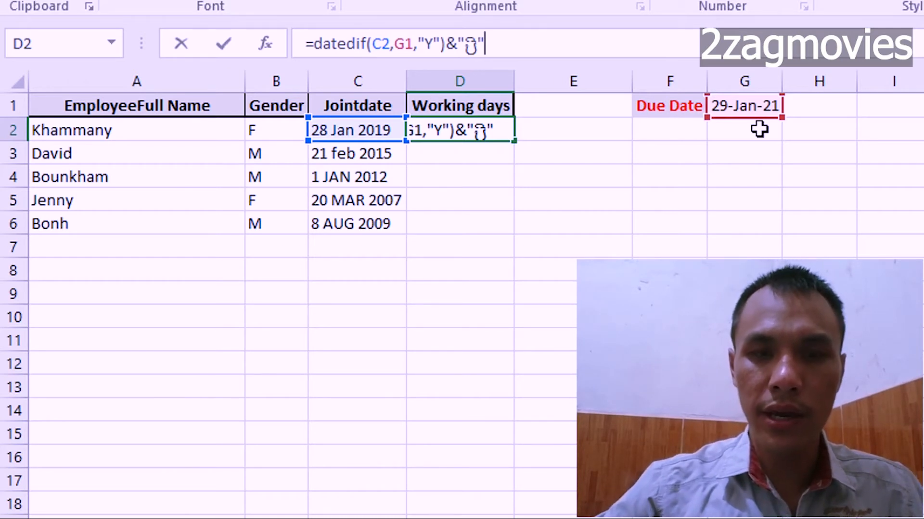
pyautogui.write('&')
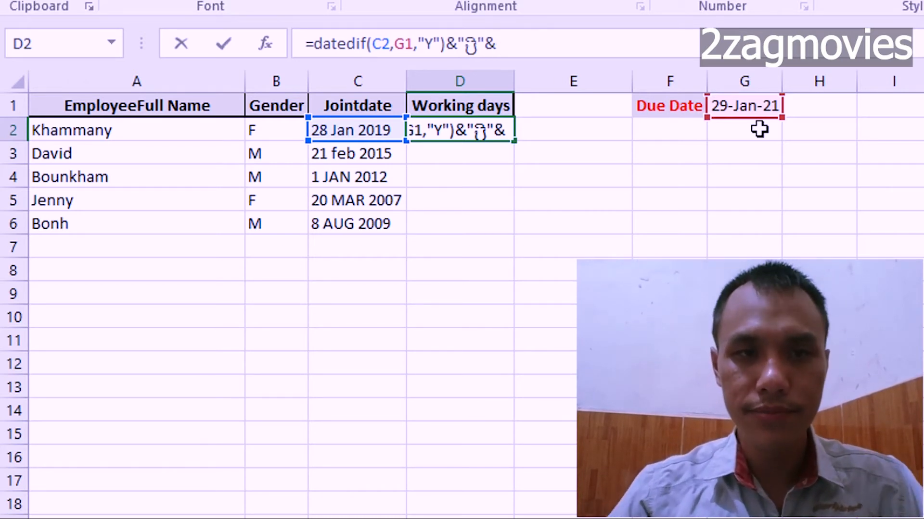
pyautogui.write('dated')
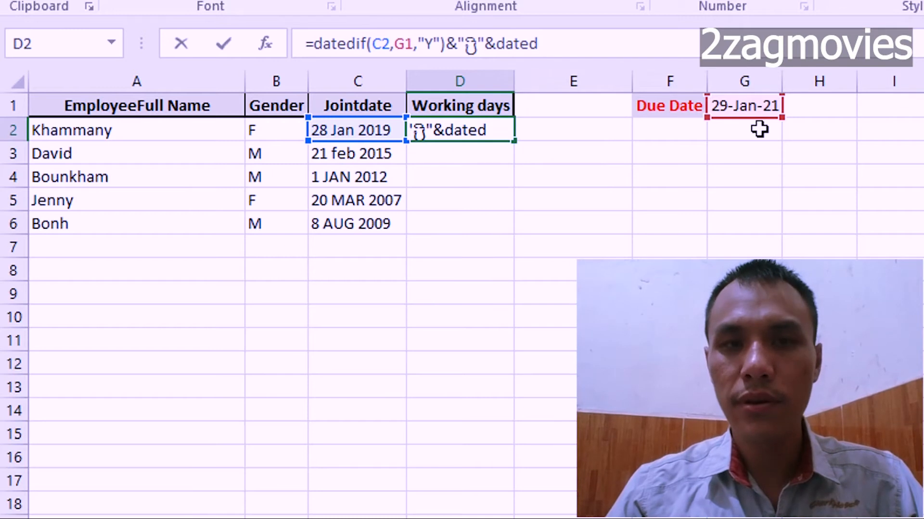
pyautogui.write('df')
# Extend the D2 formula with &datedif(C2,G1,"YM") to add the remaining months up to the due date.
pyautogui.press('BackSpace')
pyautogui.press('BackSpace')
pyautogui.press('BackSpace')
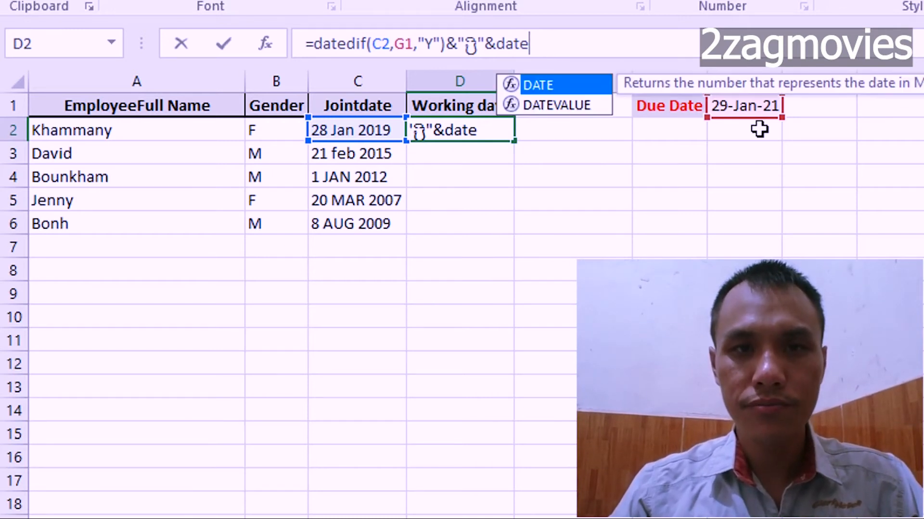
pyautogui.write('dif')
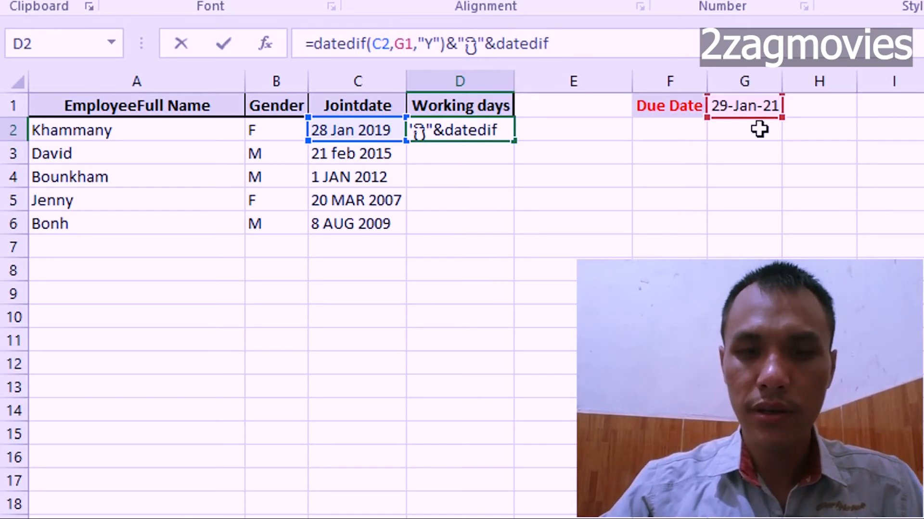
pyautogui.write('(')
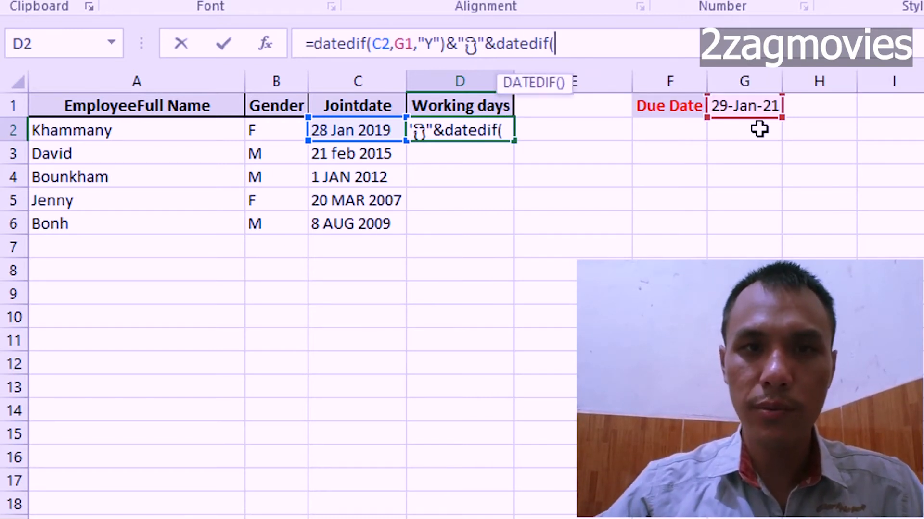
pyautogui.click(374, 134)
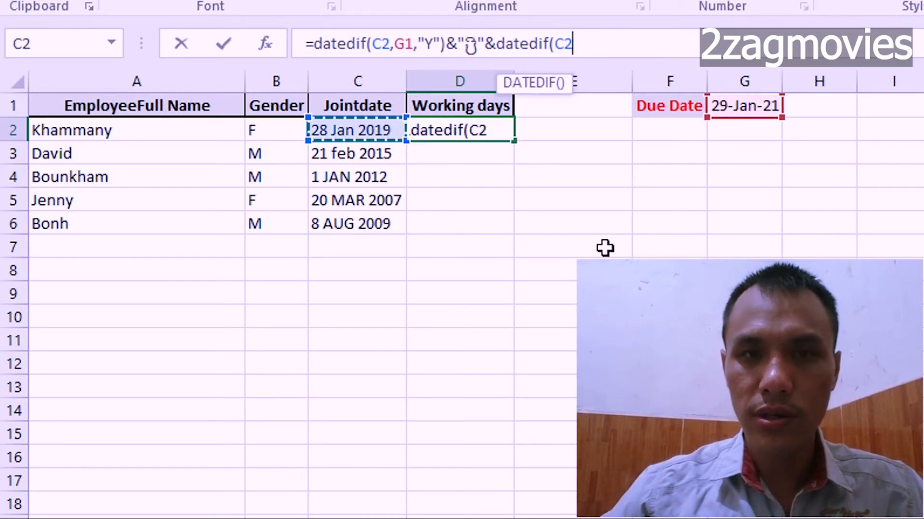
pyautogui.write(',')
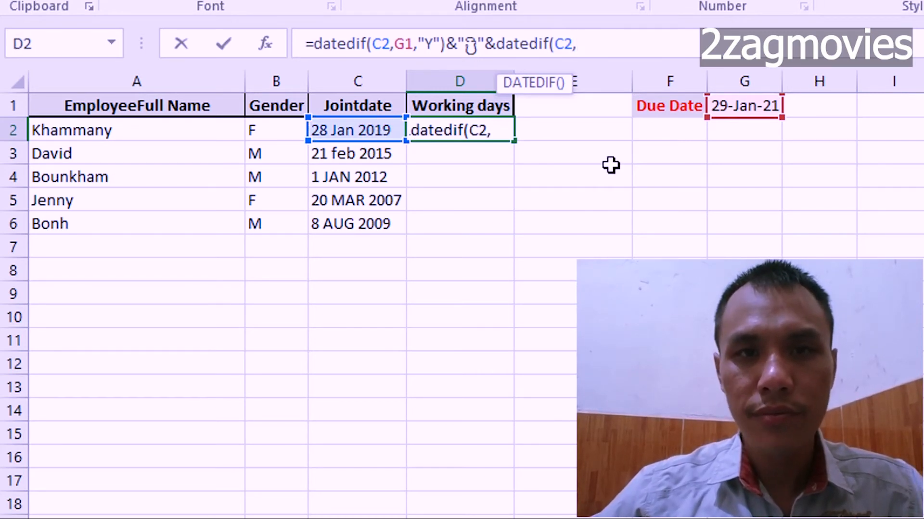
pyautogui.click(747, 108)
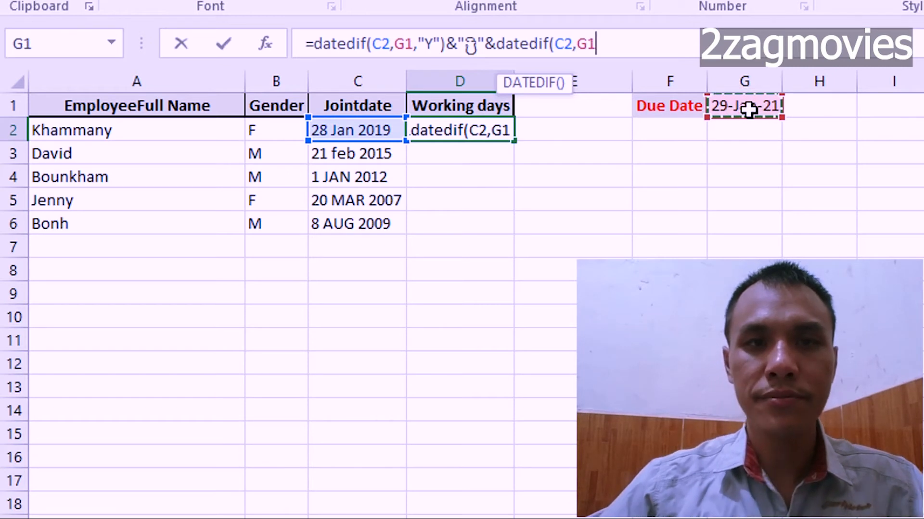
pyautogui.write(',')
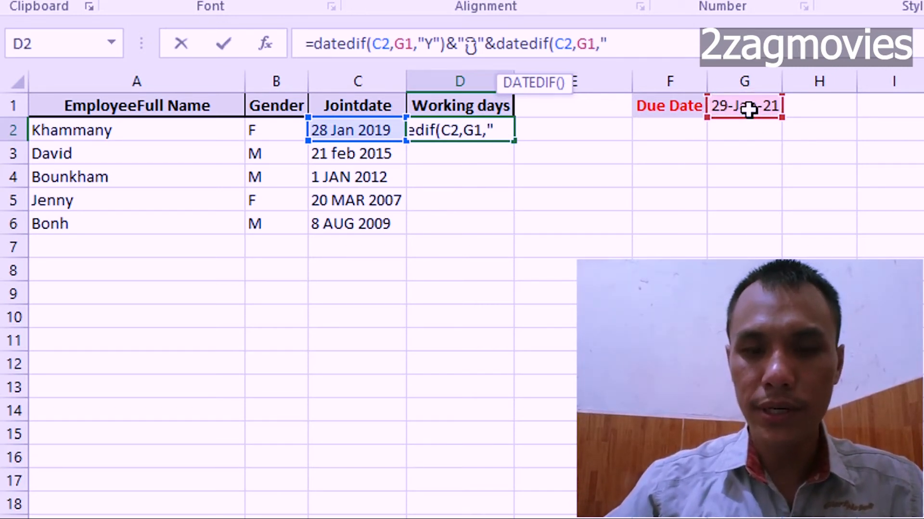
pyautogui.write('"YM')
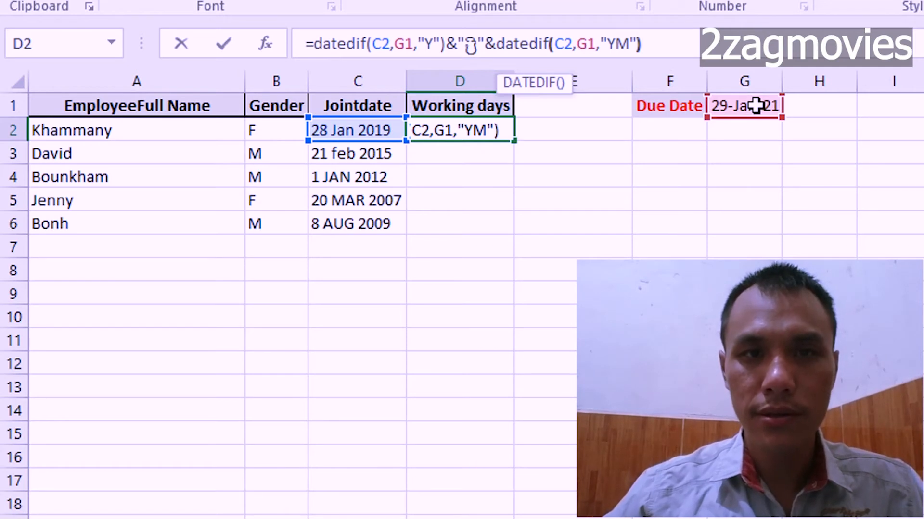
# Join the month label "ເດືອນ" to the months part of the D2 formula with an ampersand.
pyautogui.write('&')
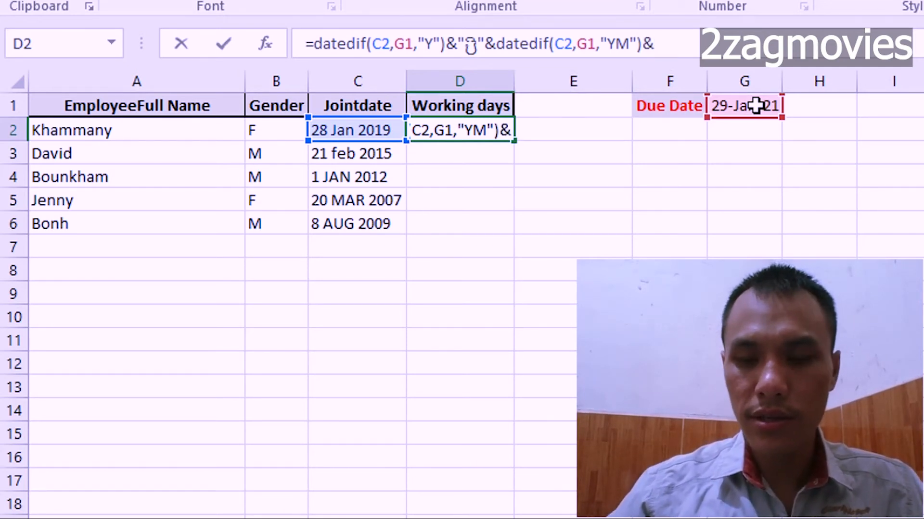
pyautogui.write('"')
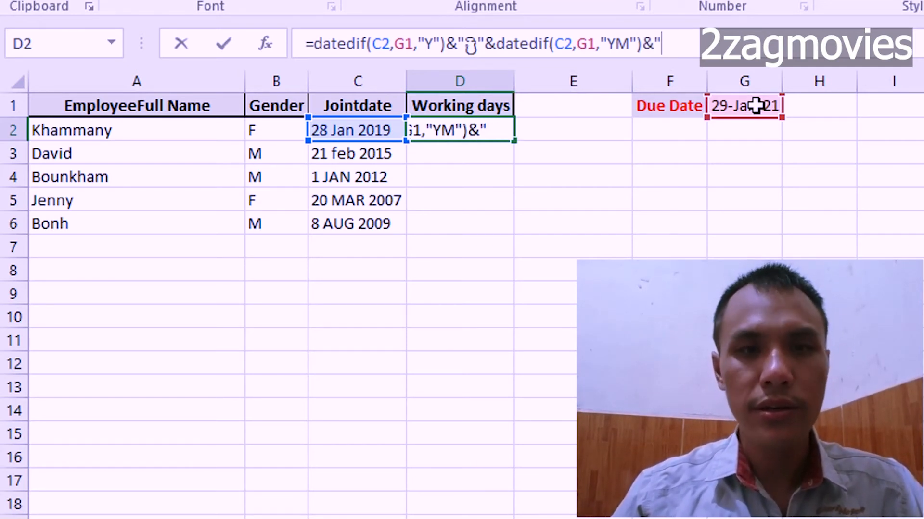
pyautogui.write('ເດືອນ')
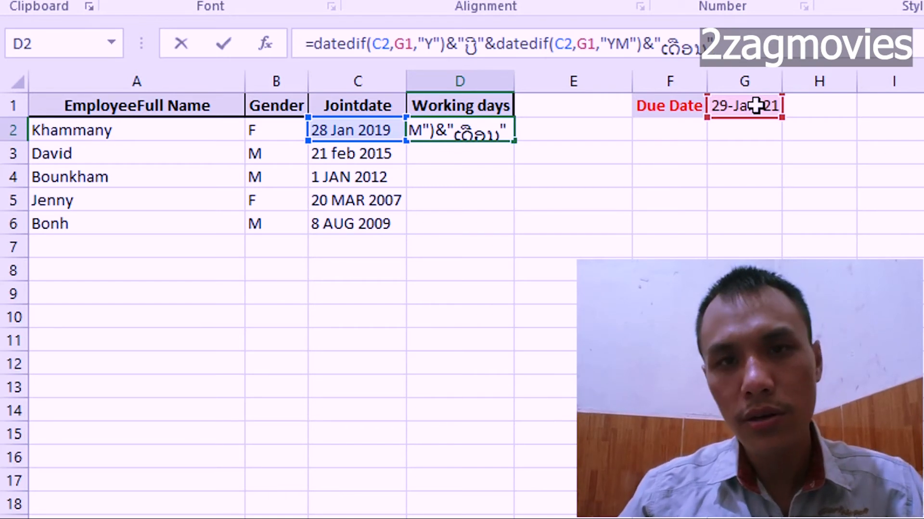
# Extend the D2 formula with &datedif(C2,G1,"MD") to add the remaining days up to the due date.
pyautogui.write('&')
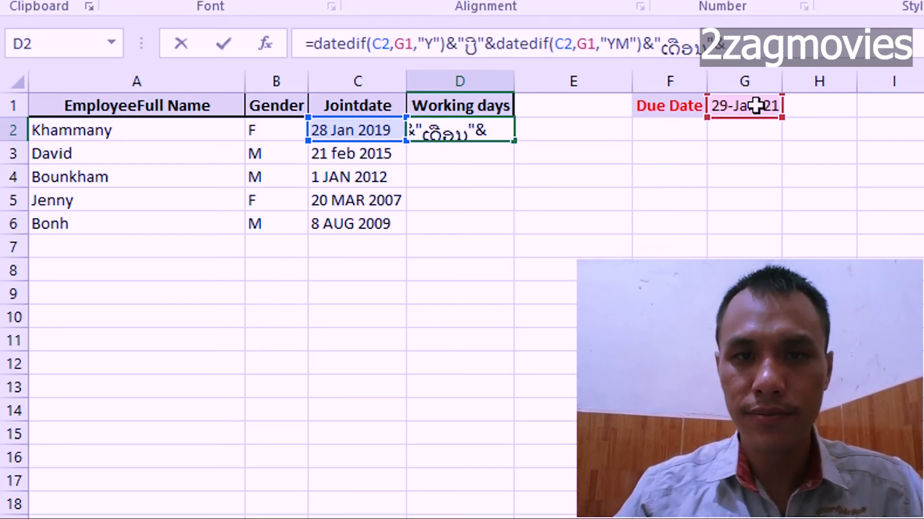
pyautogui.write('datedif')
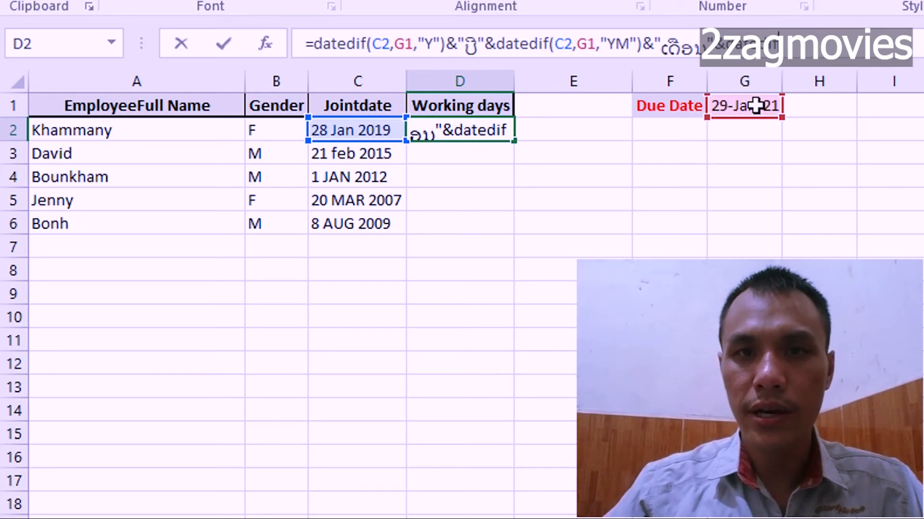
pyautogui.write('(')
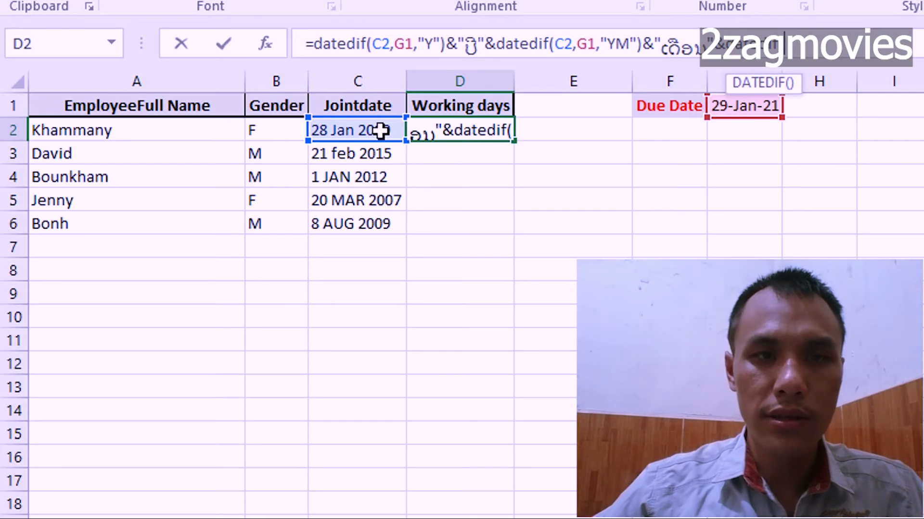
pyautogui.click(362, 131)
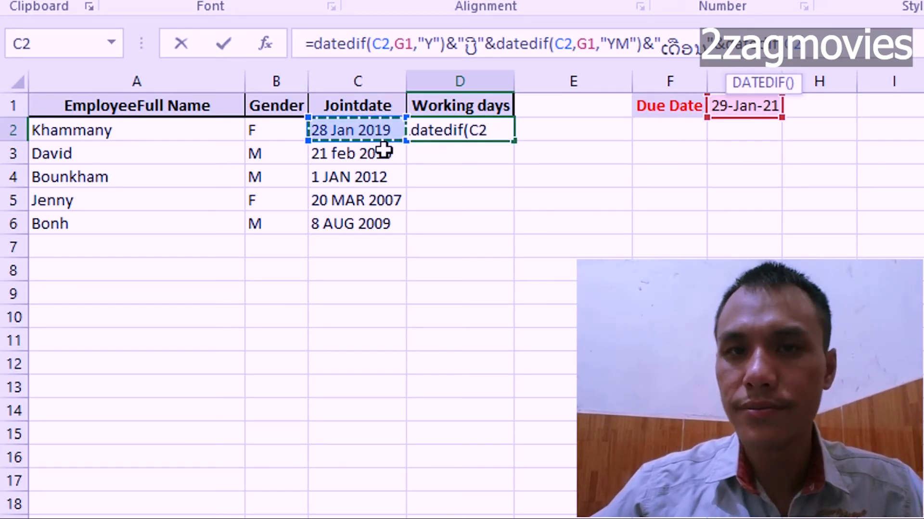
pyautogui.write(',')
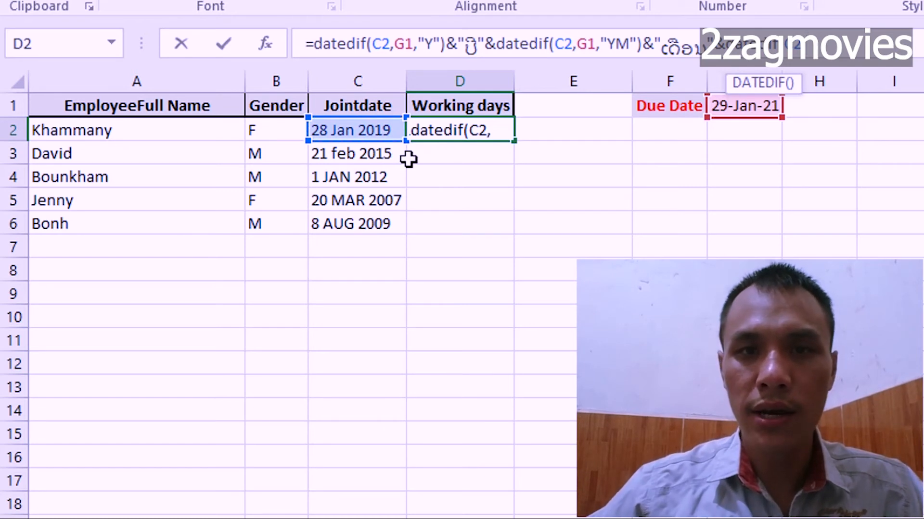
pyautogui.click(756, 108)
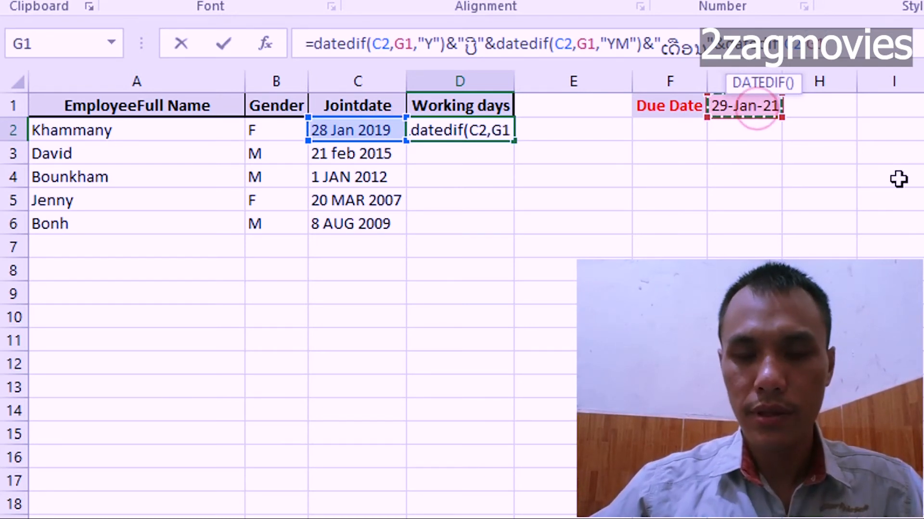
pyautogui.write(',')
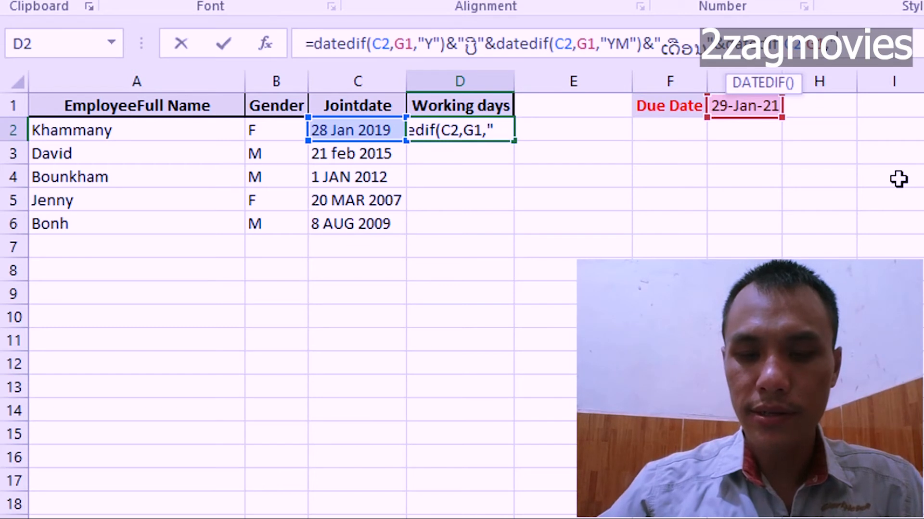
pyautogui.write('"MD')
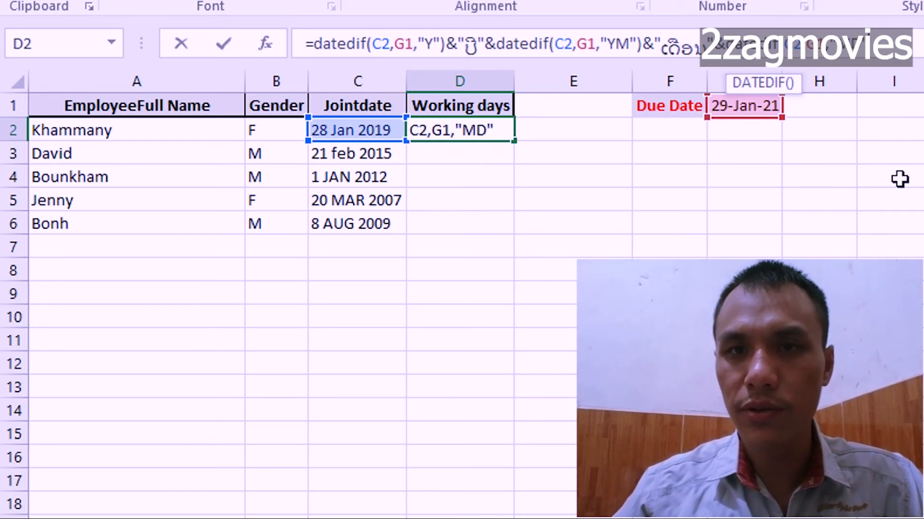
pyautogui.write('"')
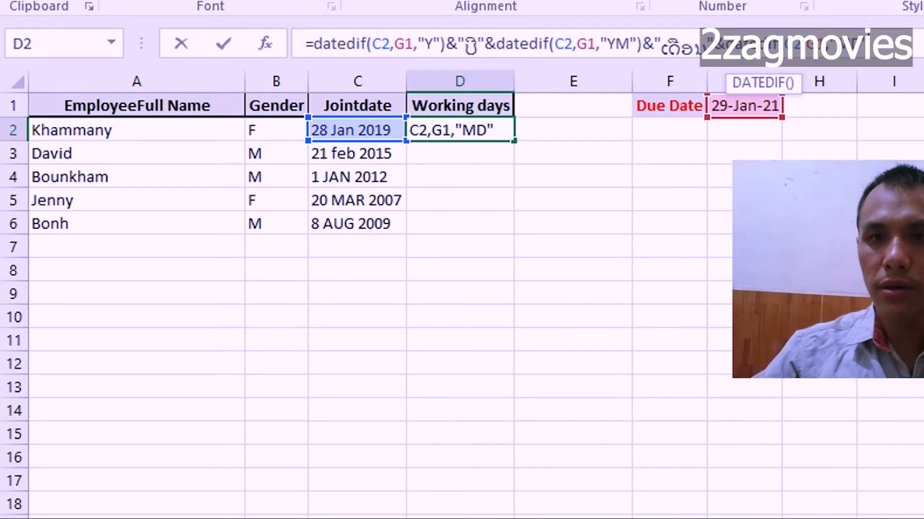
pyautogui.write(')')
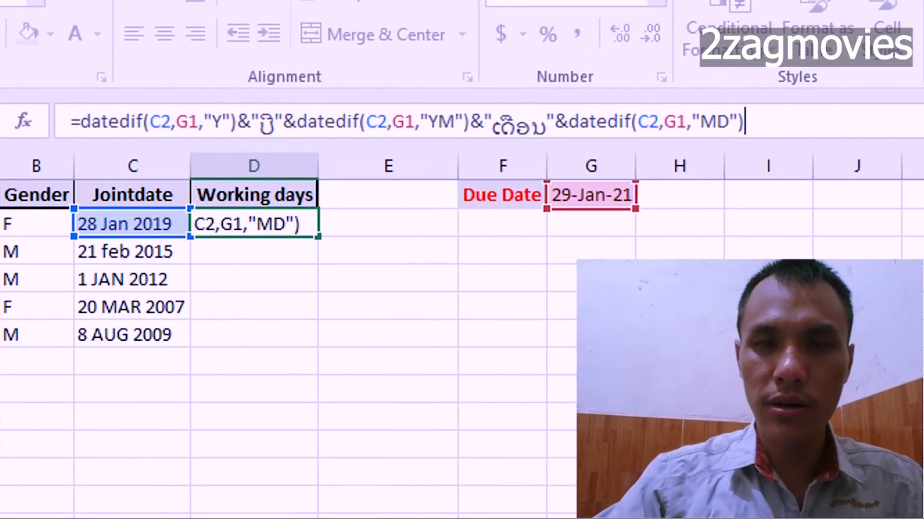
pyautogui.write('&')
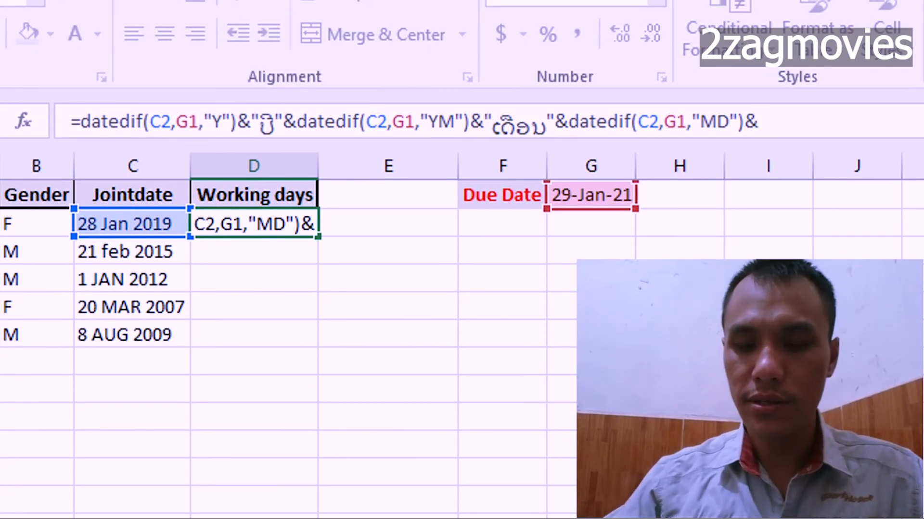
pyautogui.write('"')
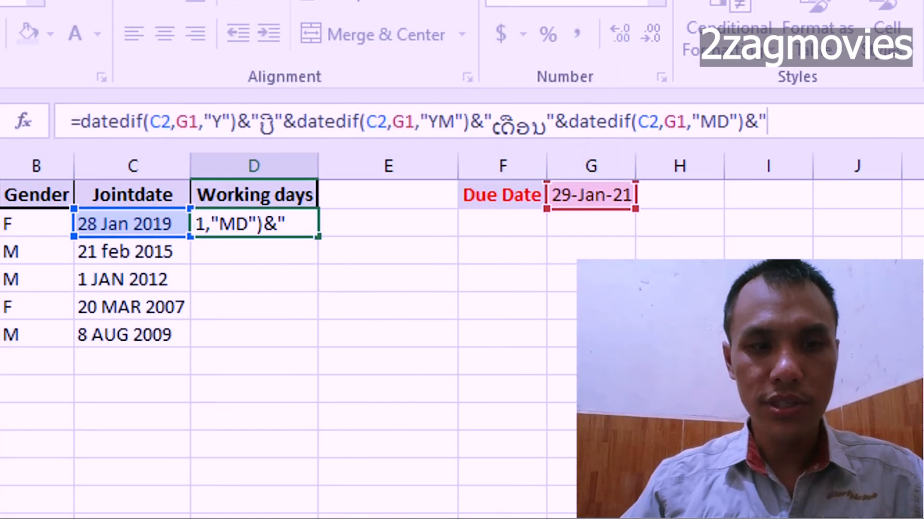
pyautogui.write('ວັນ')
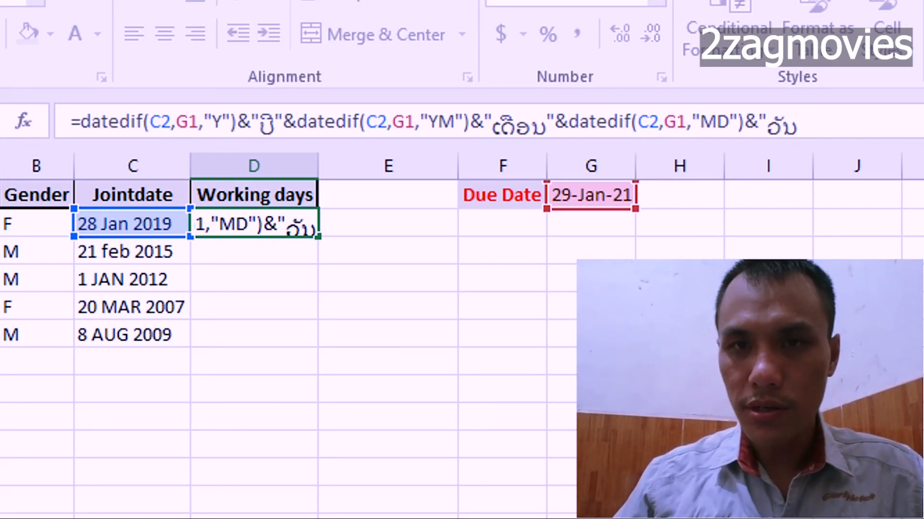
# Join the day label "ວັນ" with an ampersand to complete the D2 formula, and fit column D's width to its contents.
pyautogui.write('"')
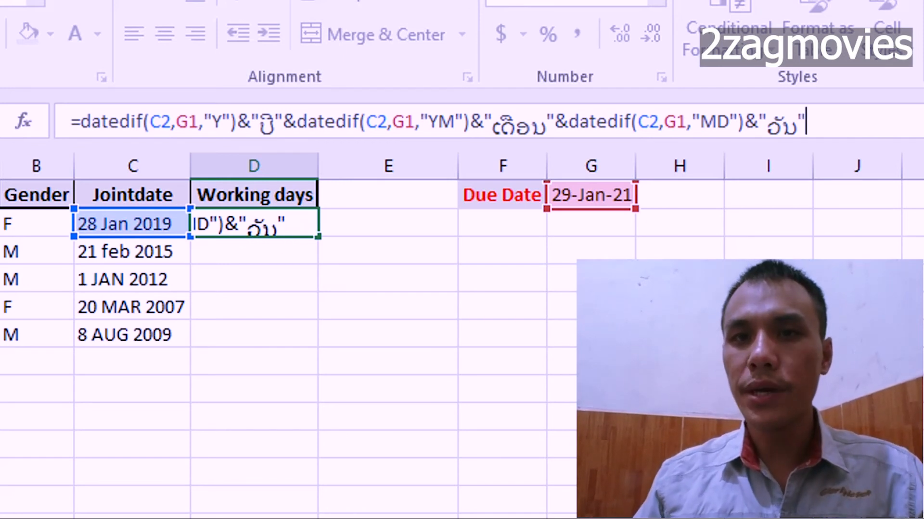
pyautogui.press('Return')
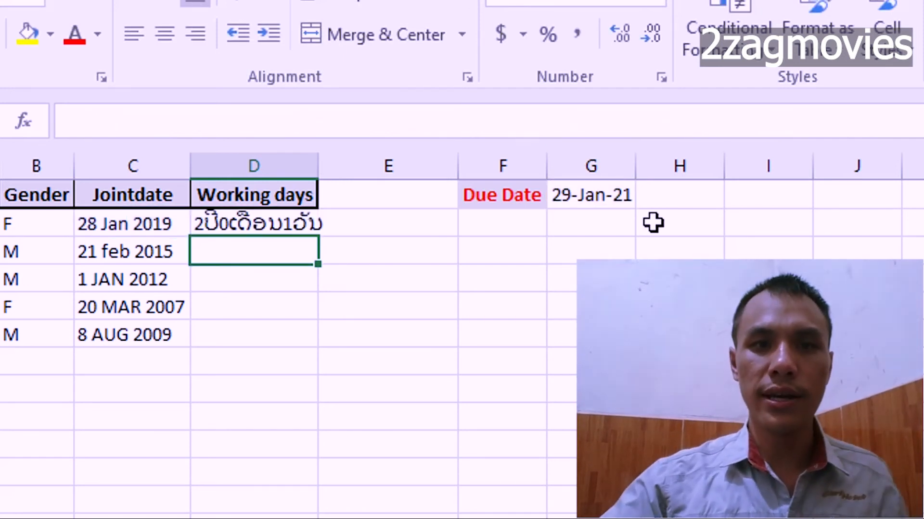
pyautogui.doubleClick(320, 154)
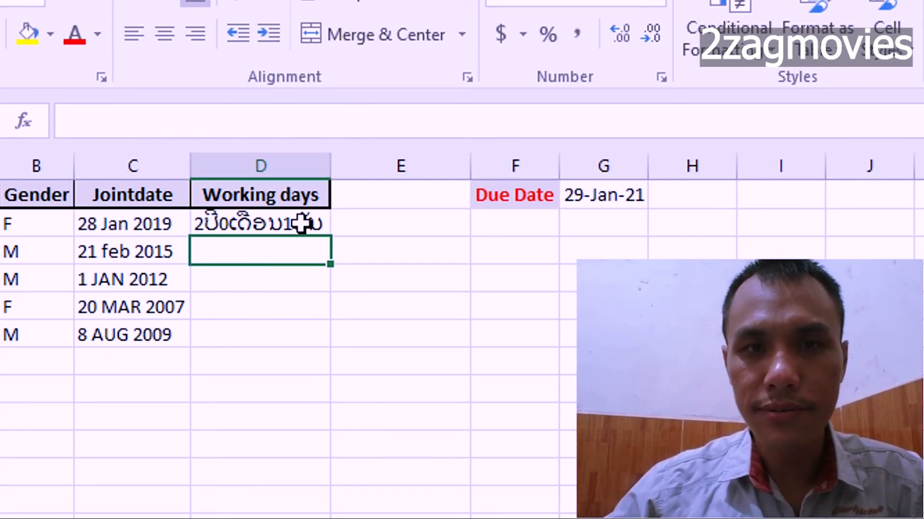
pyautogui.click(596, 202)
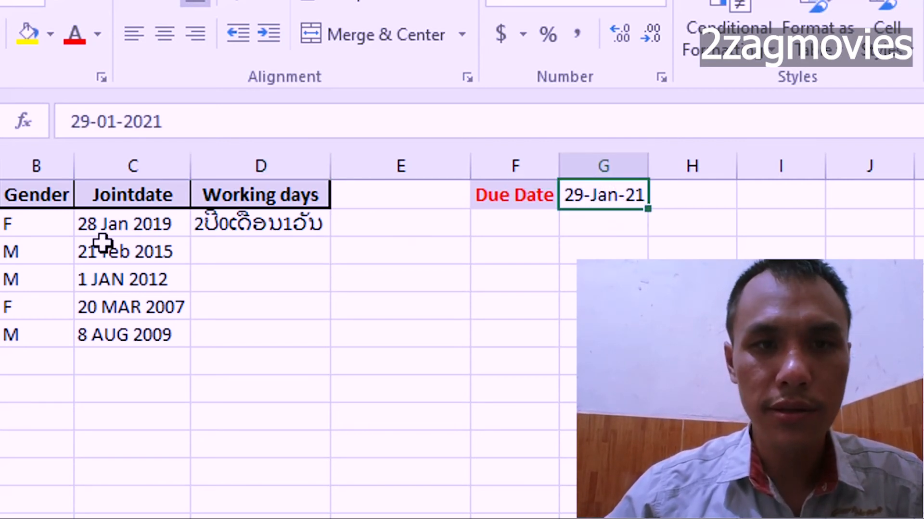
pyautogui.click(108, 226)
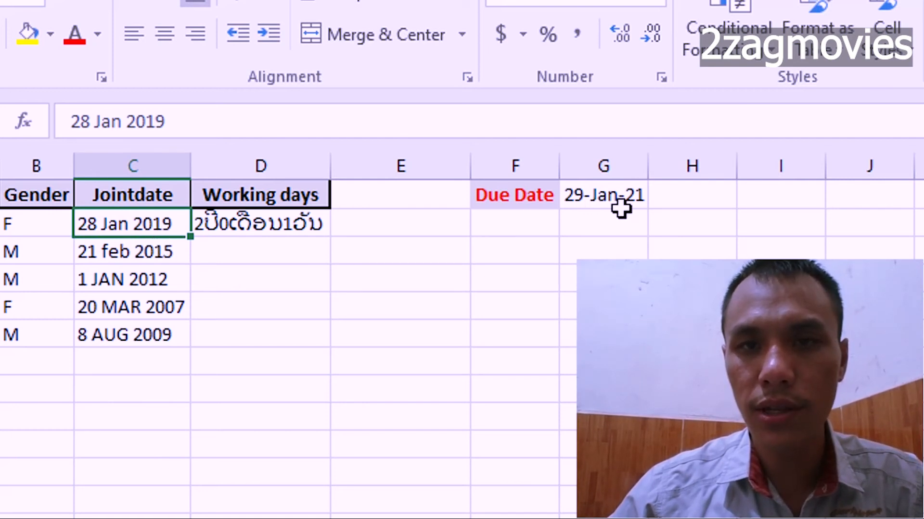
# Set the font of the length-of-service result in D2 to Phetsarath OT.
pyautogui.click(254, 232)
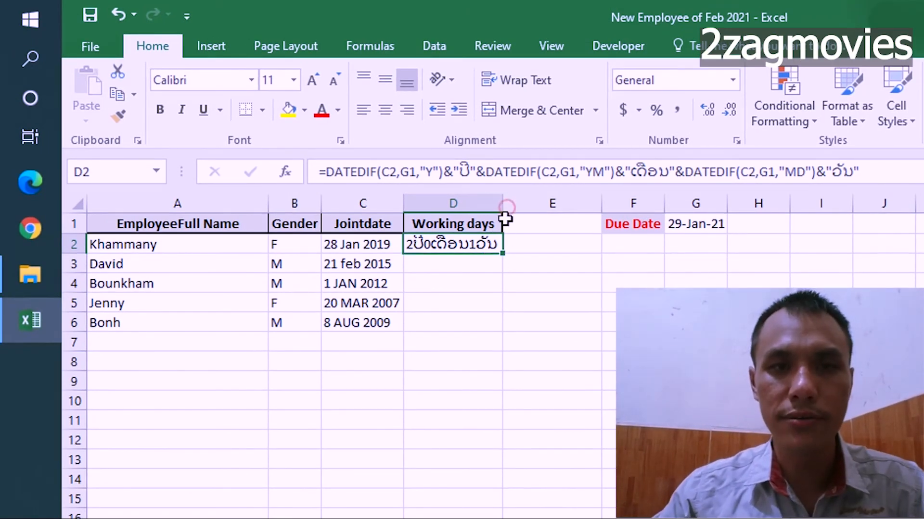
pyautogui.click(251, 80)
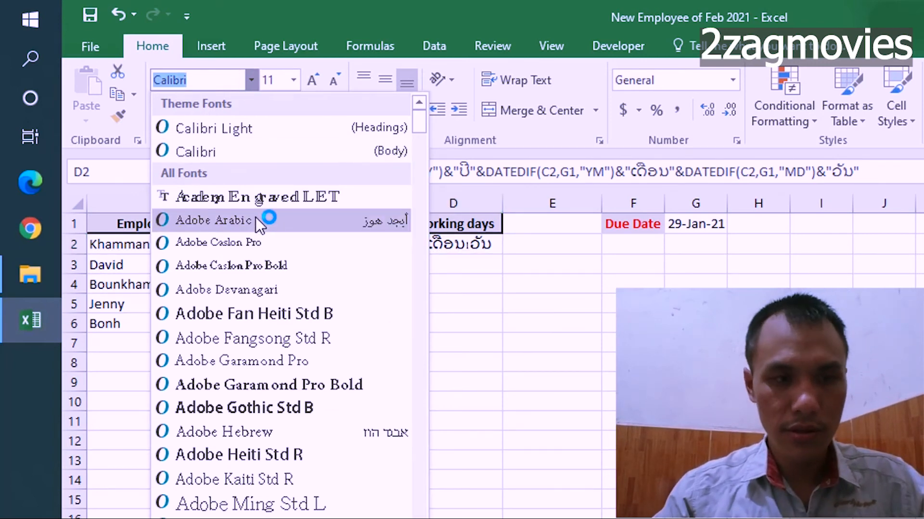
pyautogui.write('Phetsarath OT')
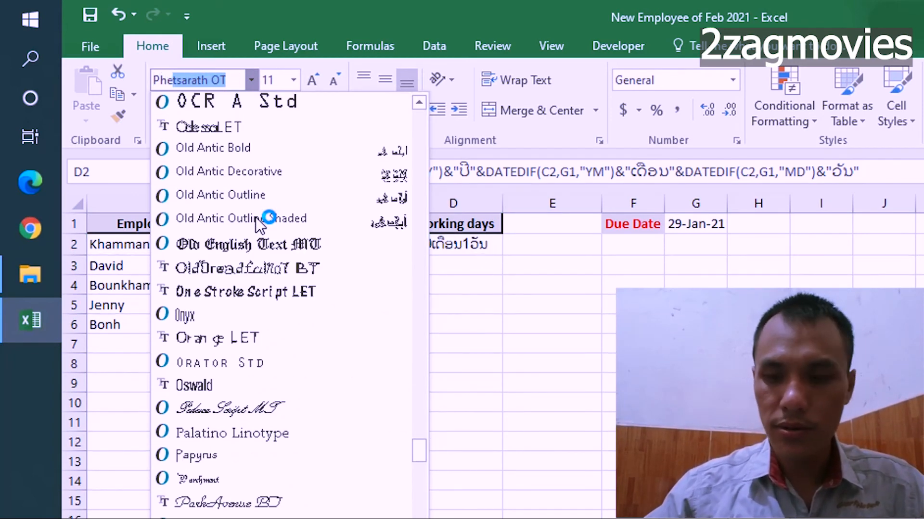
pyautogui.press('Return')
pyautogui.click(545, 279)
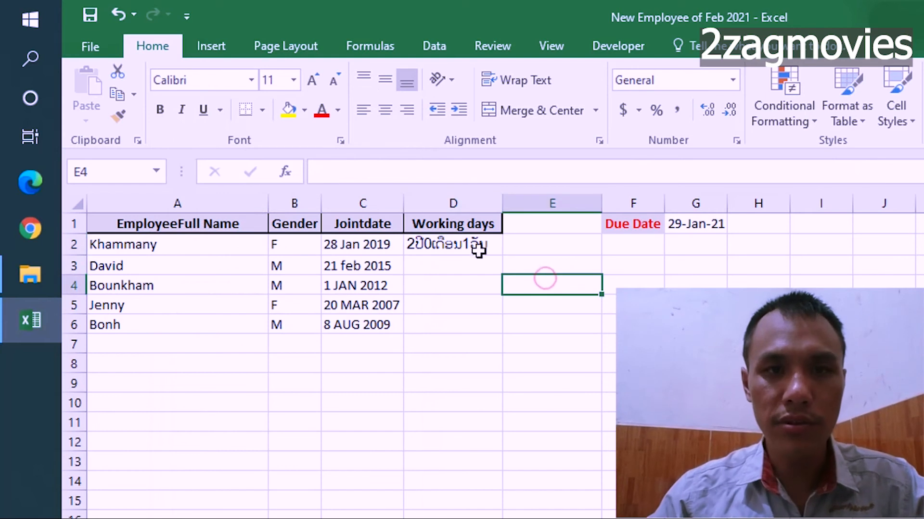
pyautogui.click(469, 244)
pyautogui.click(606, 305)
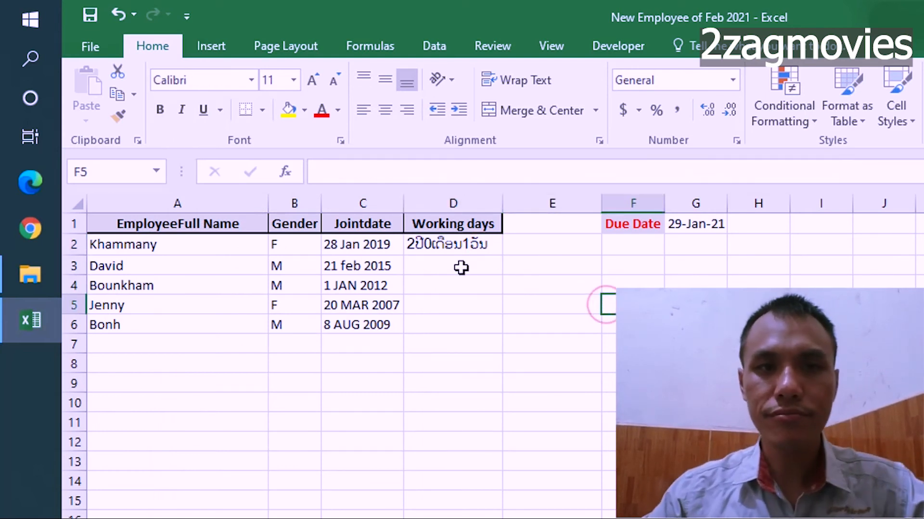
# Fill the D2 formula down through D6 for the remaining employees.
pyautogui.click(418, 245)
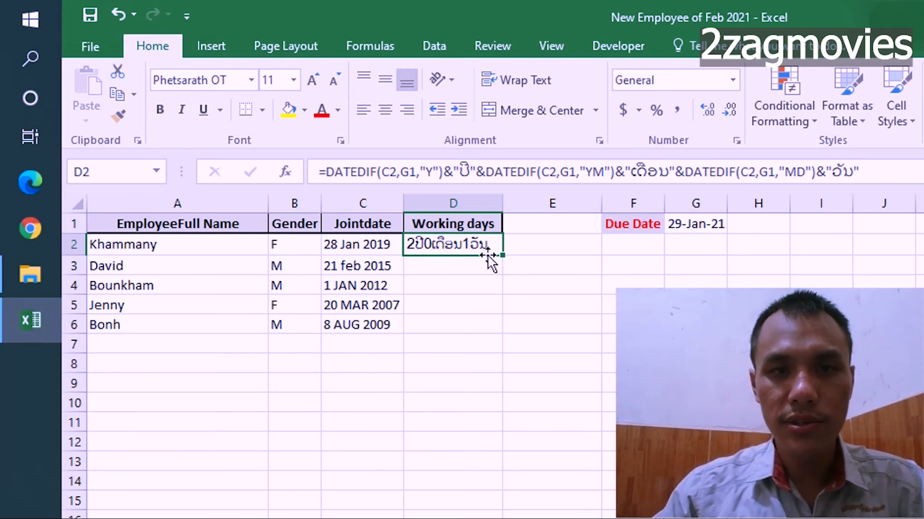
pyautogui.press('Down')
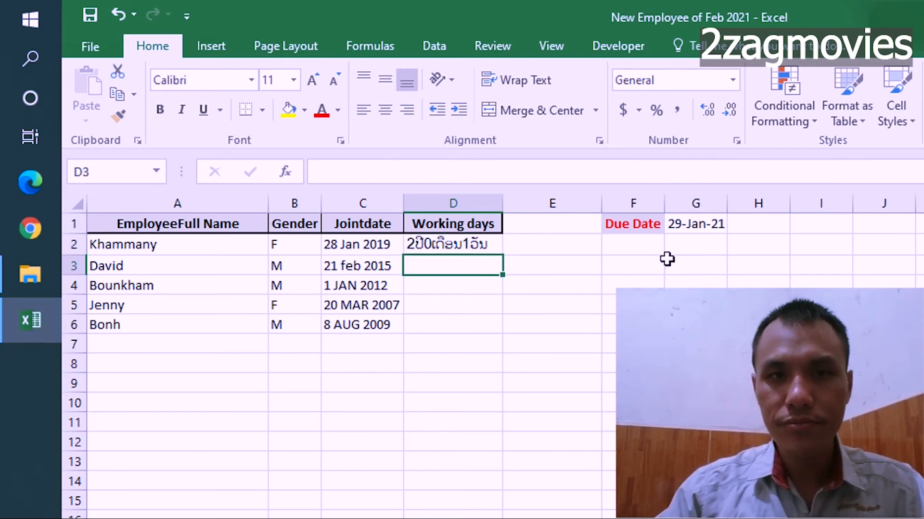
pyautogui.click(442, 245)
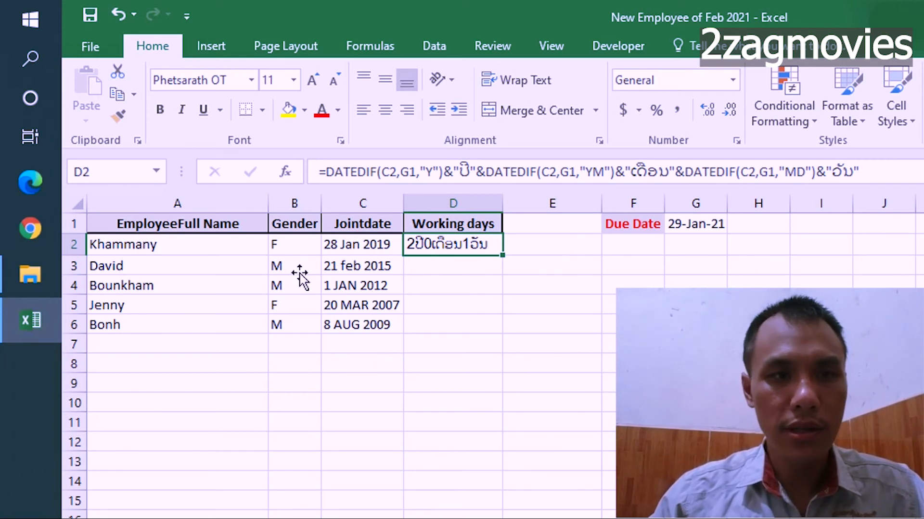
pyautogui.moveTo(504, 255); pyautogui.dragTo(511, 332)
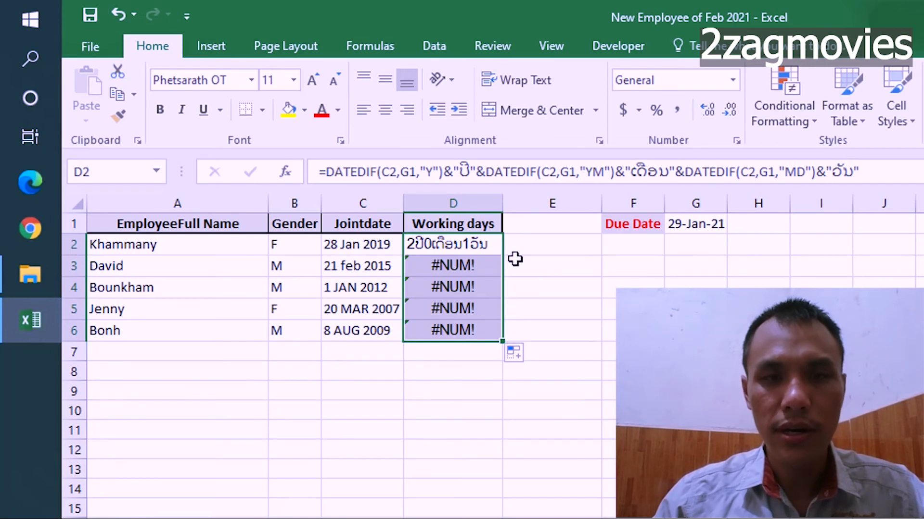
# Compare the formulas in D2 and D3 with the due date cell G1 to check which cell each one references.
pyautogui.click(483, 245)
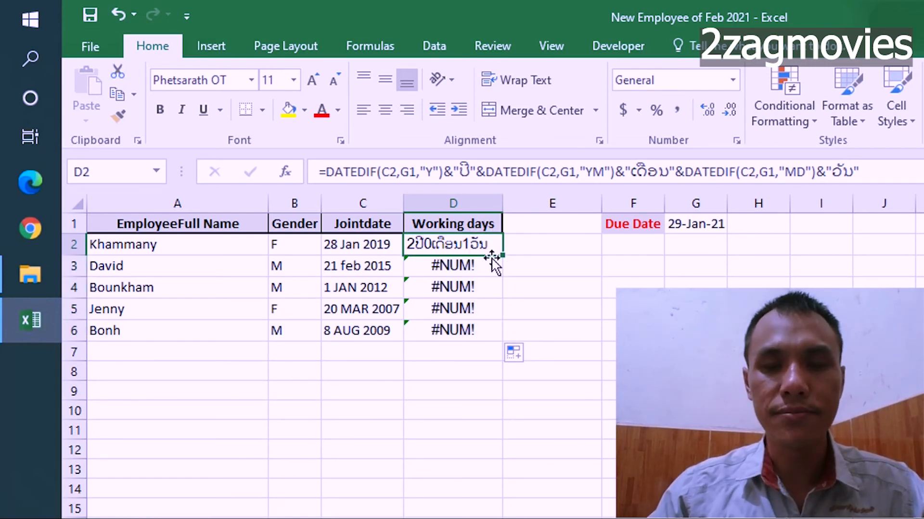
pyautogui.click(687, 230)
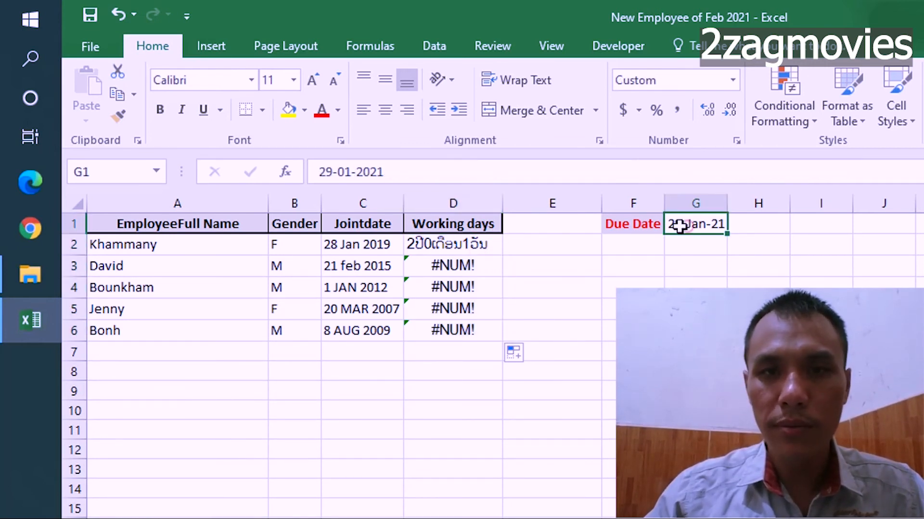
pyautogui.click(461, 244)
pyautogui.click(686, 228)
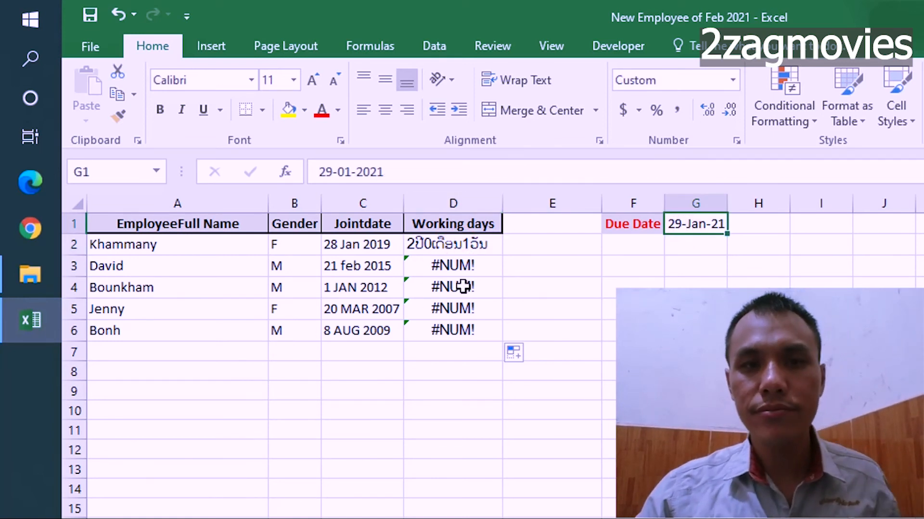
pyautogui.click(484, 246)
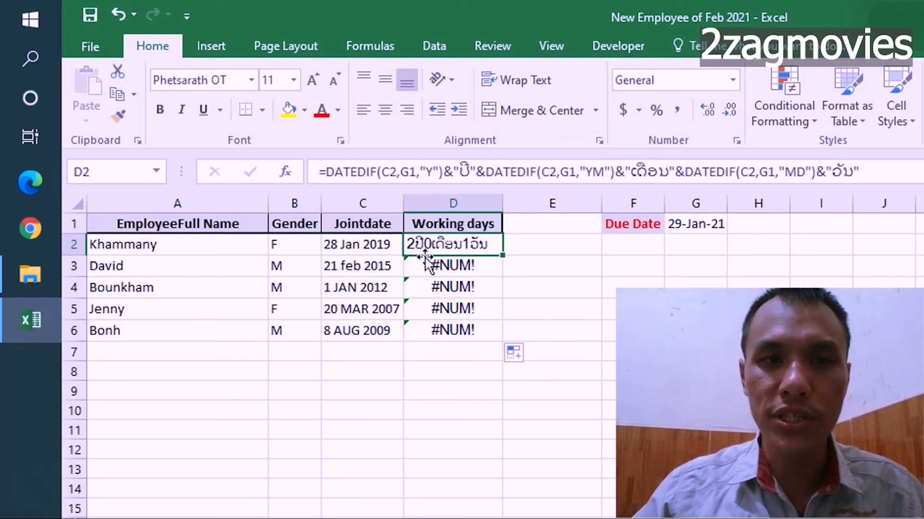
pyautogui.click(478, 266)
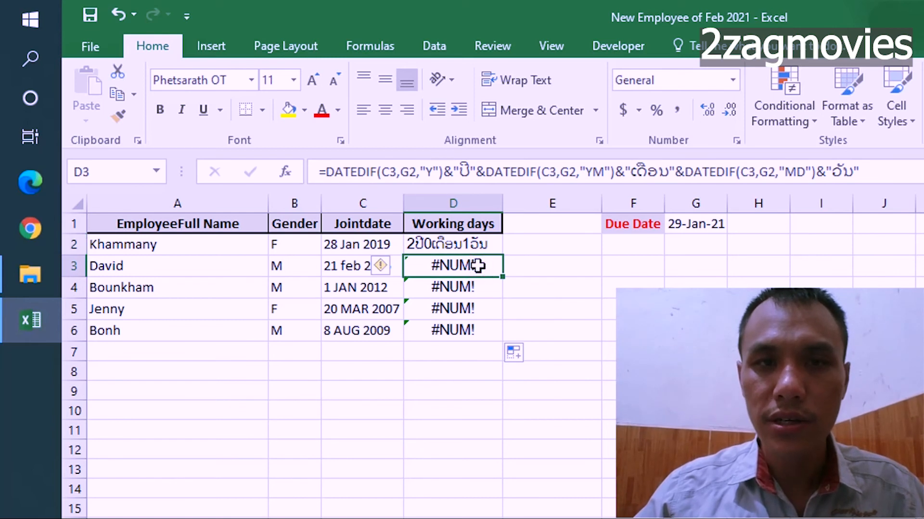
pyautogui.click(478, 246)
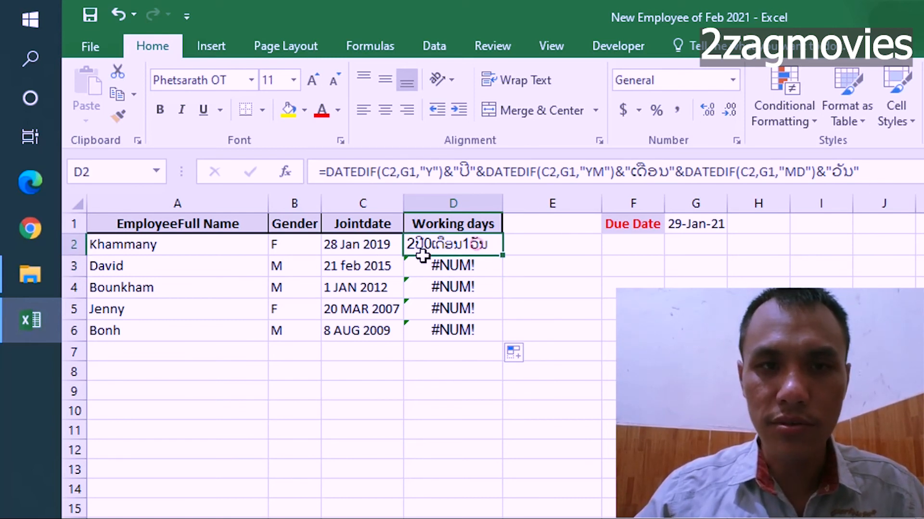
pyautogui.click(879, 168)
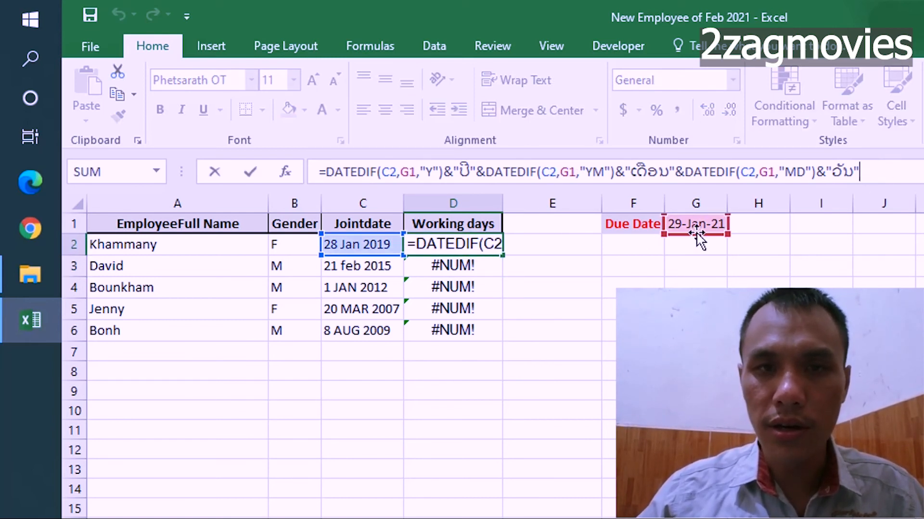
pyautogui.press('Return')
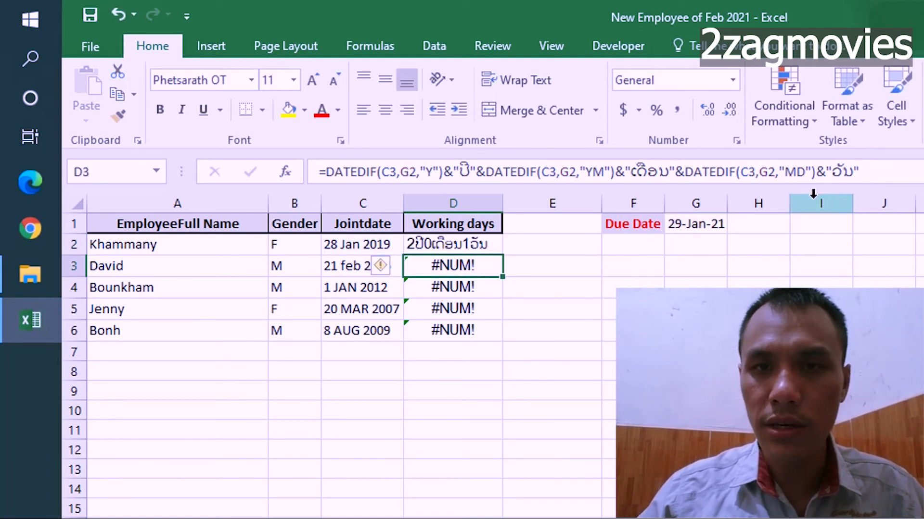
# Make the due date reference absolute as $G$1 in all three DATEDIF functions of the D2 formula.
pyautogui.click(880, 169)
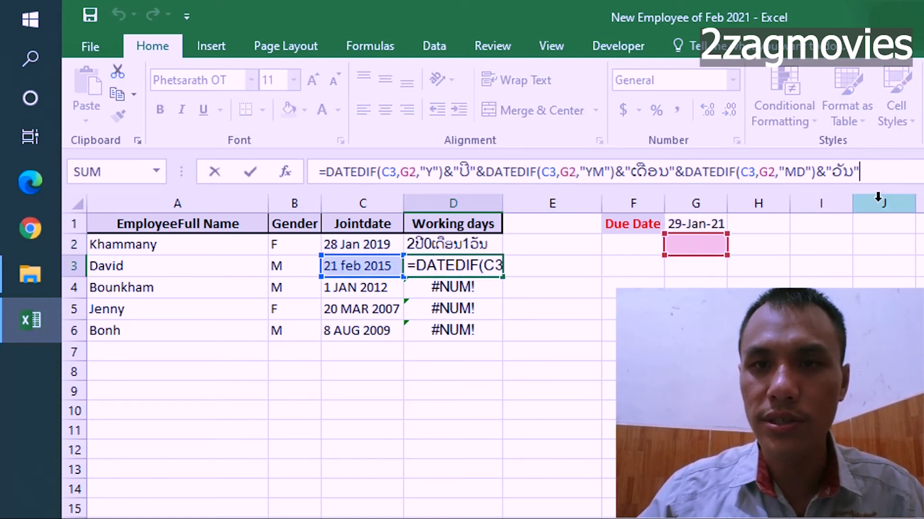
pyautogui.click(438, 245)
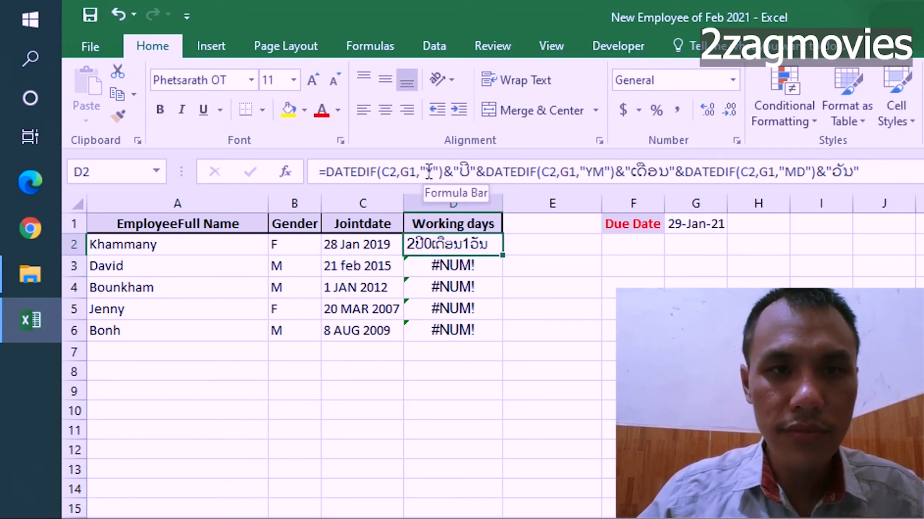
pyautogui.click(412, 164)
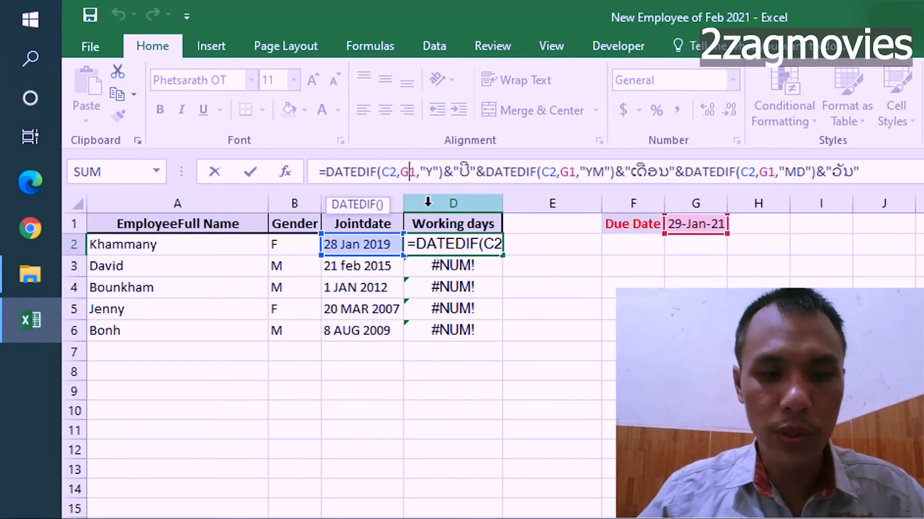
pyautogui.press('F4')
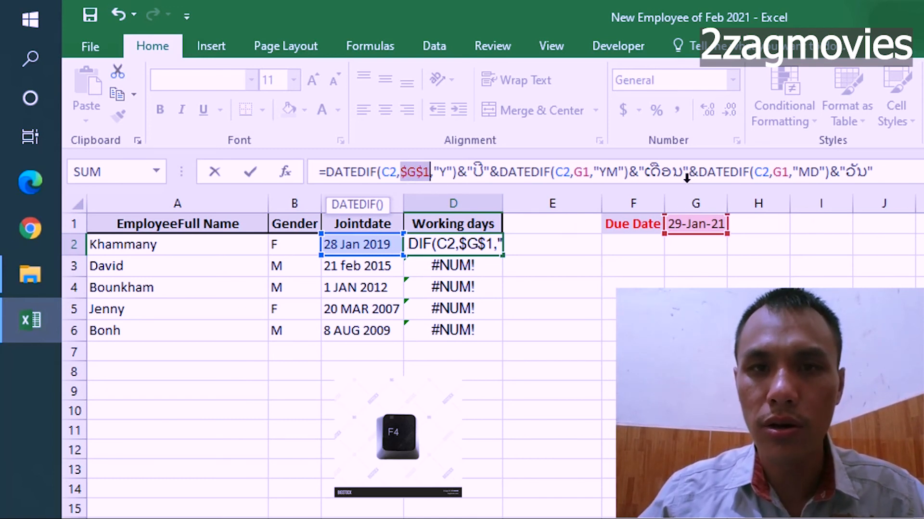
pyautogui.click(583, 170)
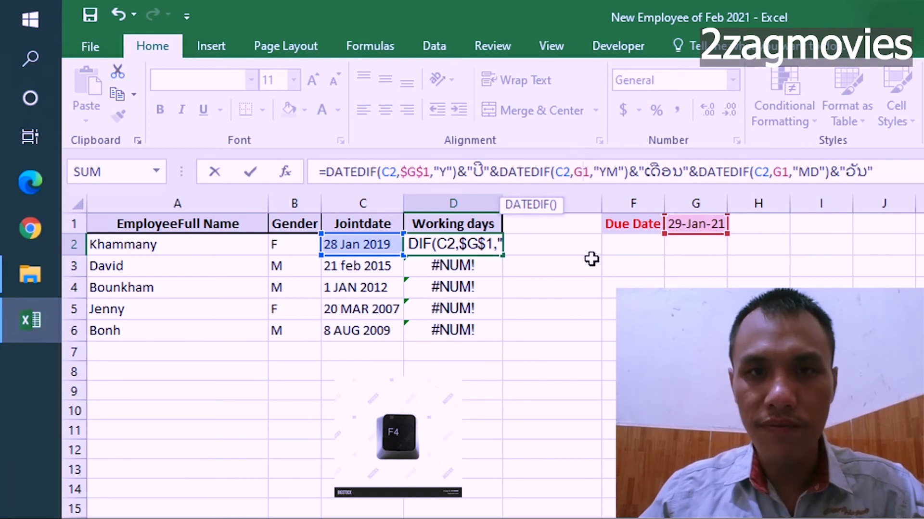
pyautogui.press('F4')
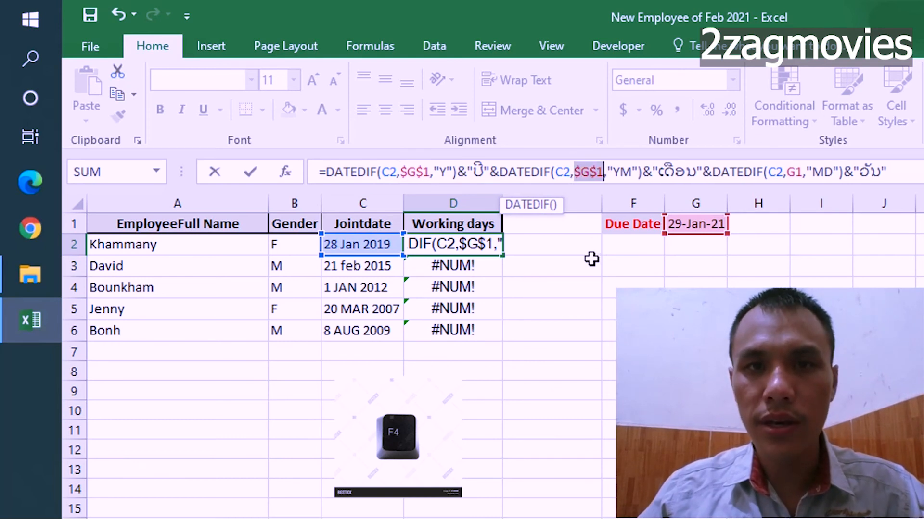
pyautogui.click(796, 176)
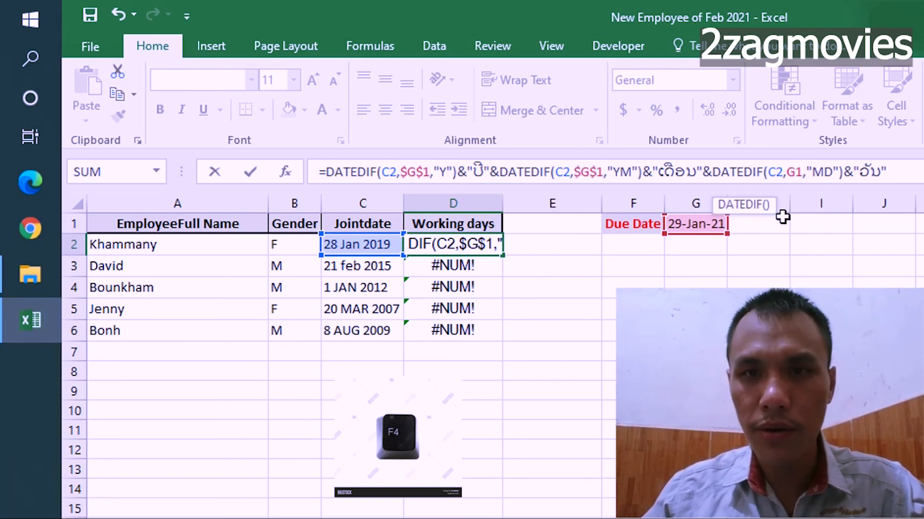
pyautogui.press('F4')
pyautogui.press('Return')
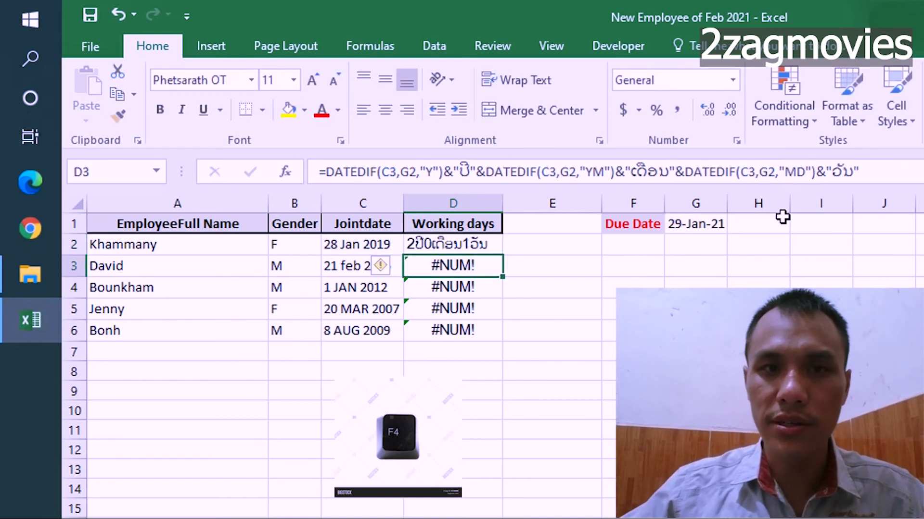
# Fill the corrected D2 formula down through D6, and check the cell references in D3 and D4.
pyautogui.click(478, 248)
pyautogui.moveTo(503, 257); pyautogui.dragTo(501, 338)
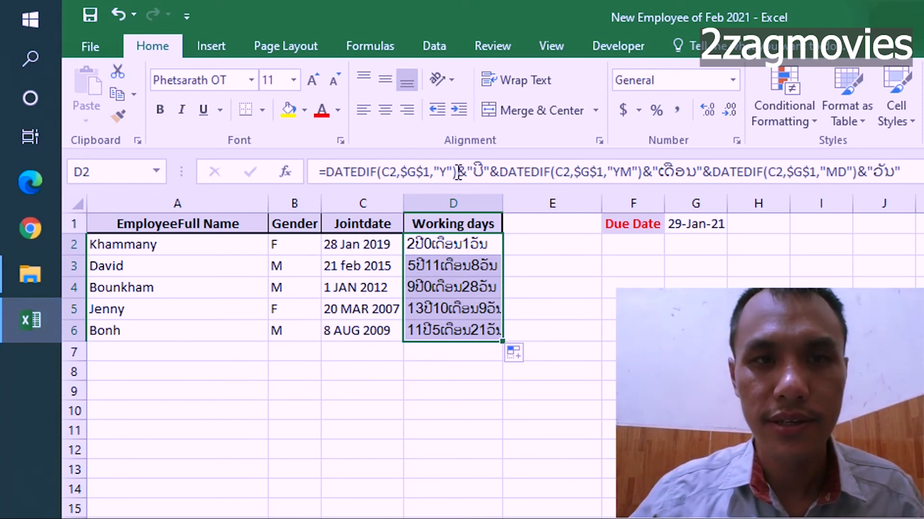
pyautogui.click(476, 267)
pyautogui.doubleClick(475, 268)
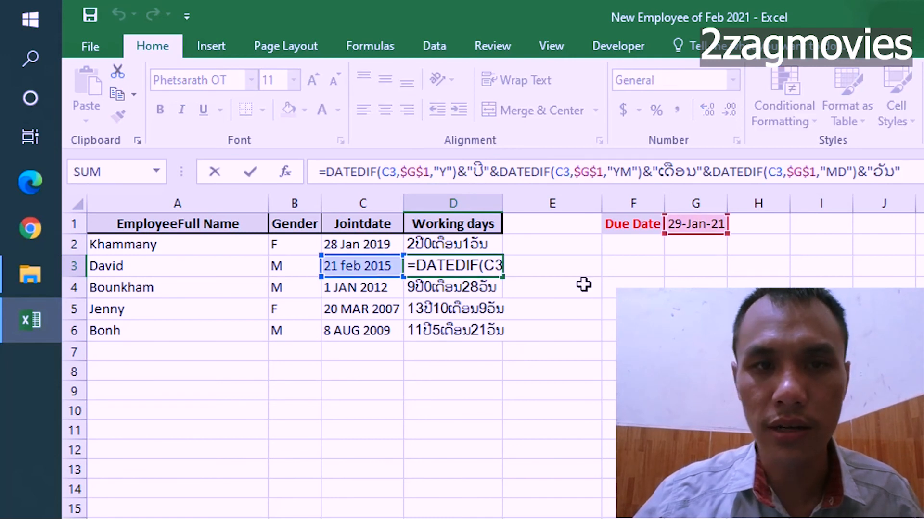
pyautogui.click(481, 288)
pyautogui.doubleClick(481, 287)
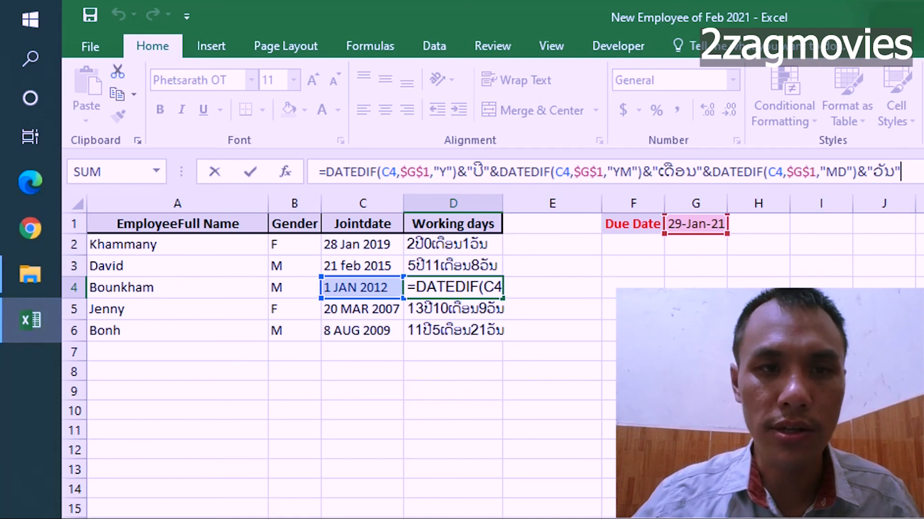
pyautogui.click(758, 309)
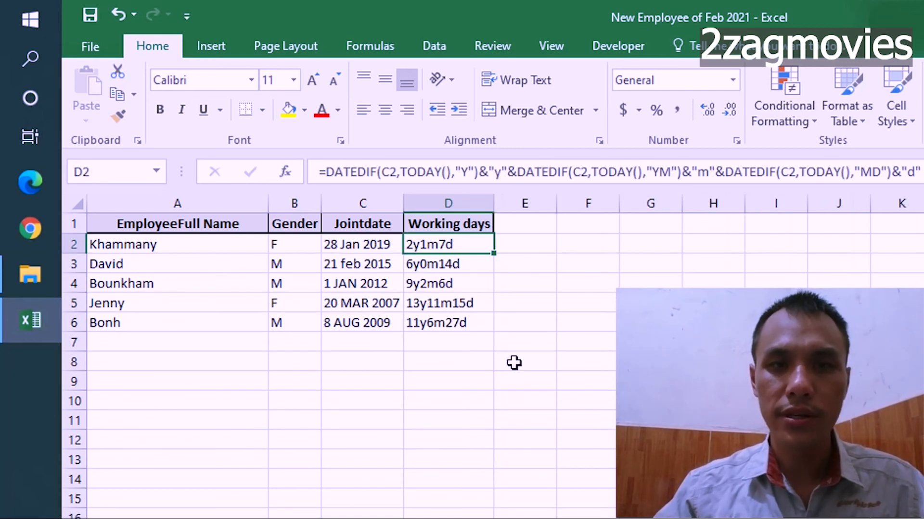
pyautogui.click(548, 318)
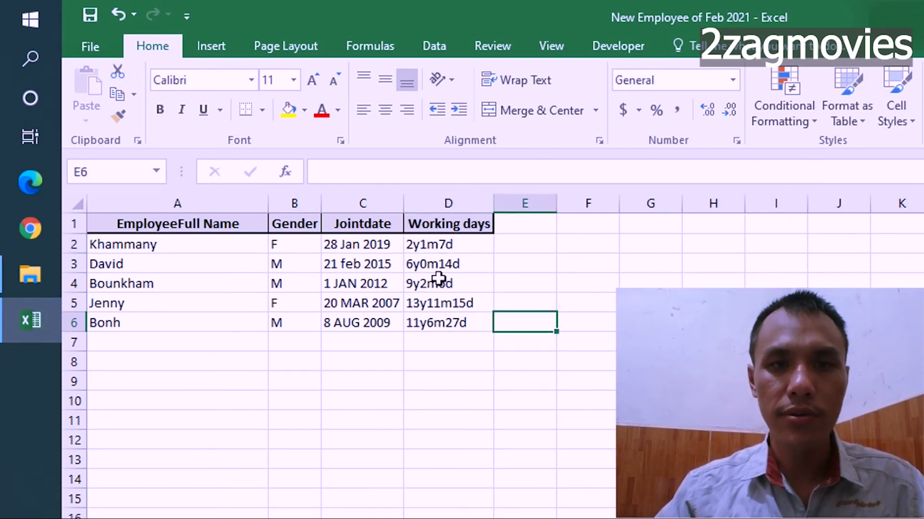
pyautogui.click(443, 247)
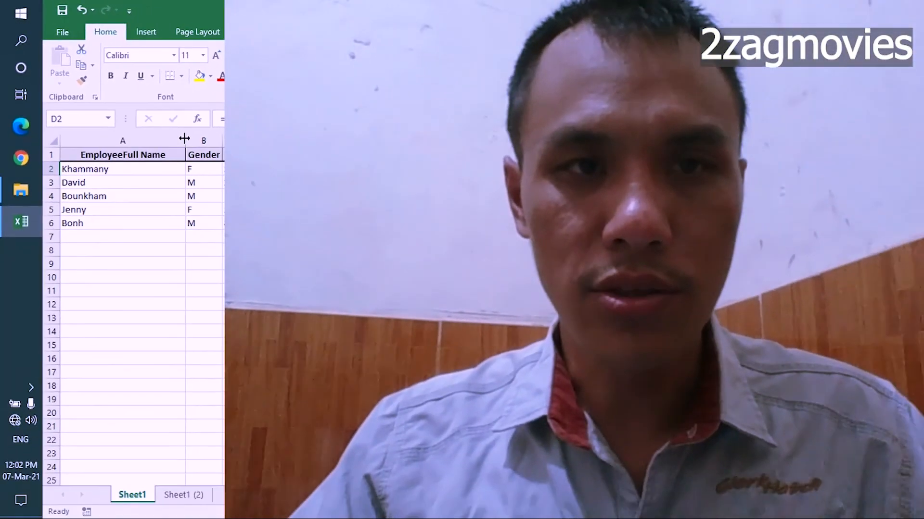
pyautogui.doubleClick(229, 174)
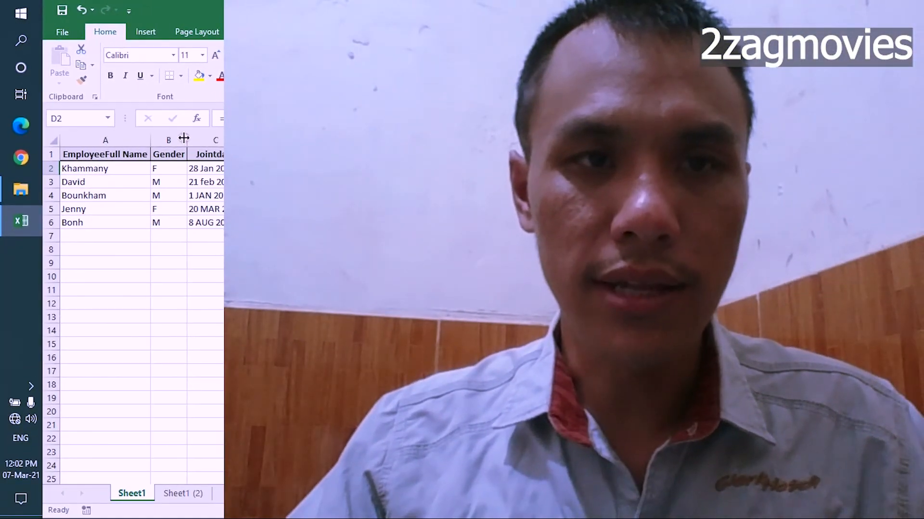
pyautogui.click(317, 182)
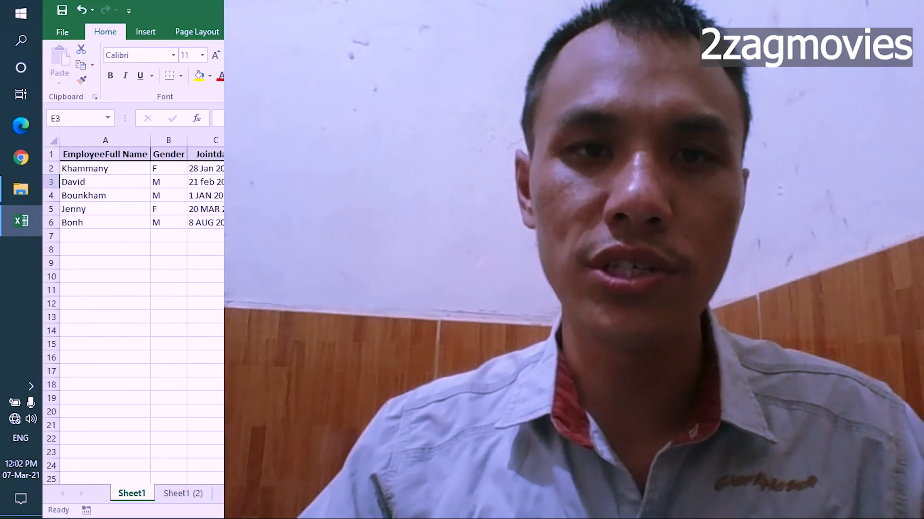
pyautogui.click(271, 169)
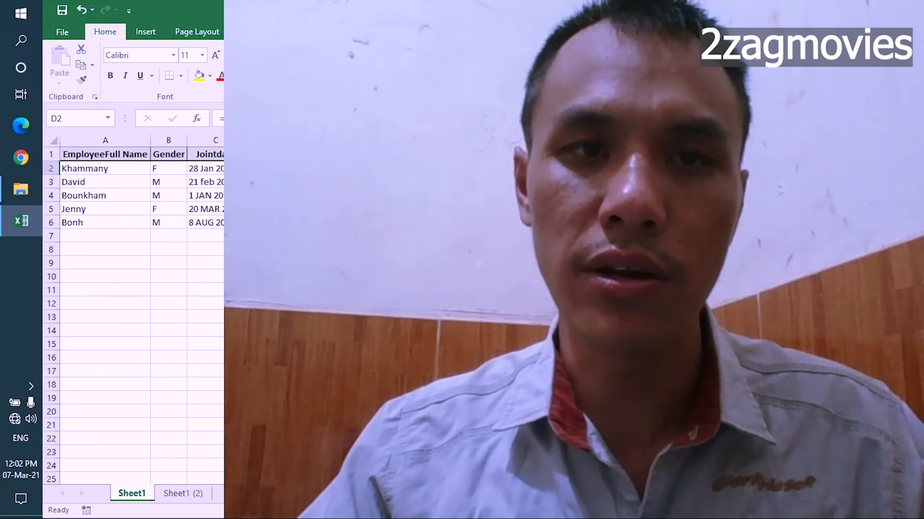
pyautogui.click(452, 195)
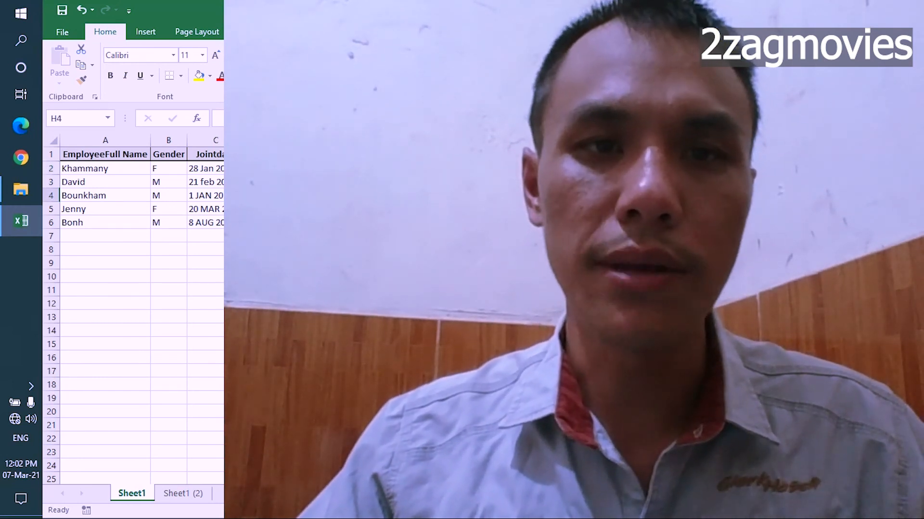